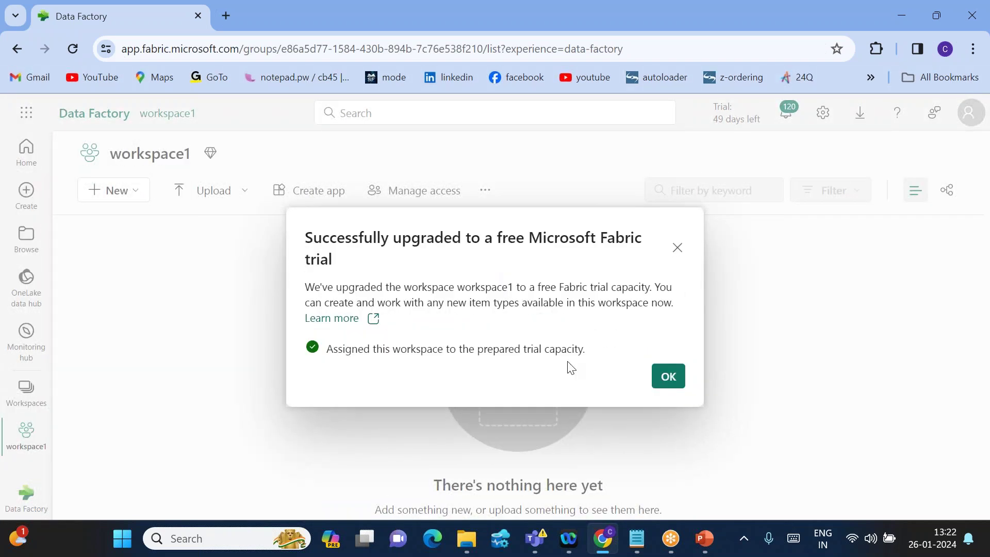
Step: Dismiss the Fabric trial upgrade confirmation and create a lakehouse named w1lh001 in workspace1
click(670, 381)
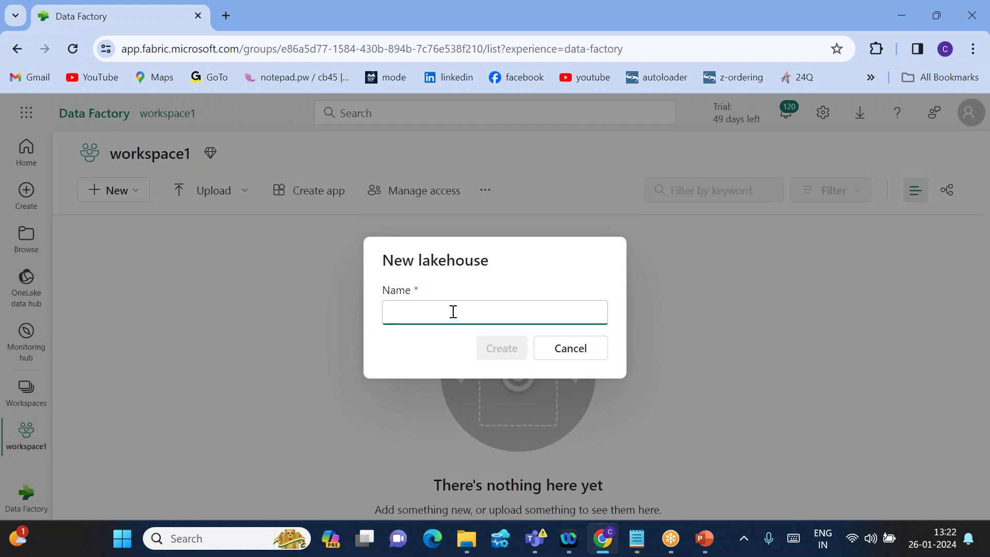
text(w1lh001)
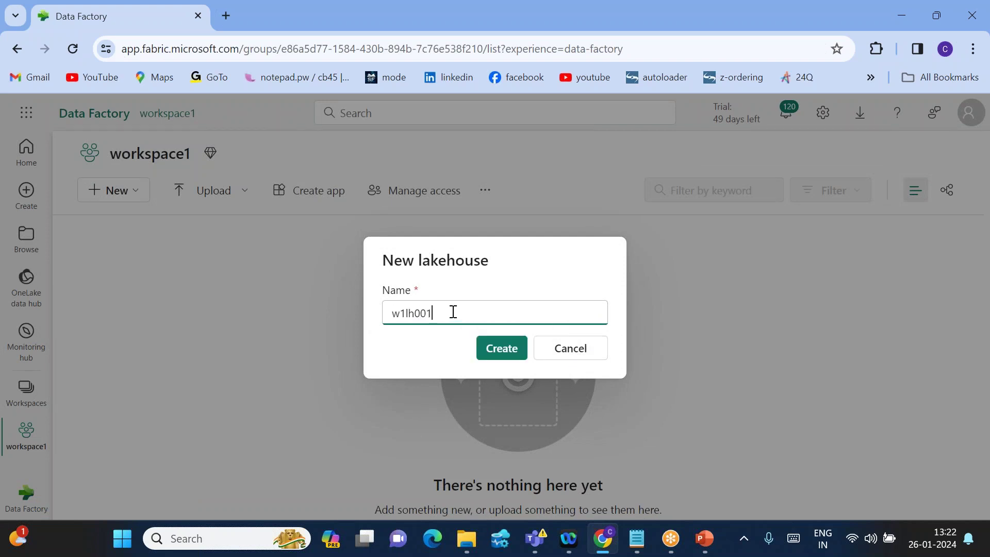
click(501, 349)
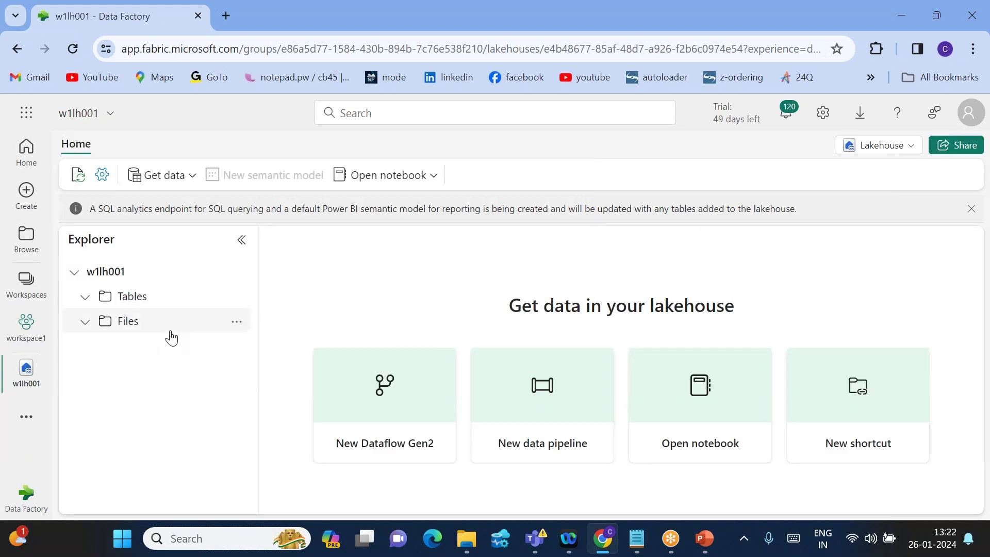
Step: Add a subfolder named input under the lakehouse's Files folder and open it
click(234, 322)
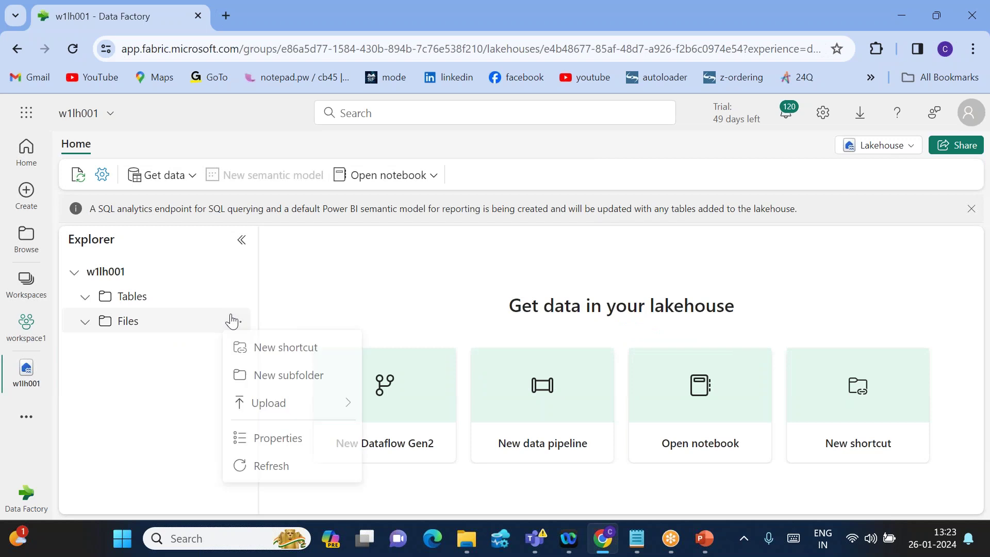
click(271, 381)
text(input)
key(Return)
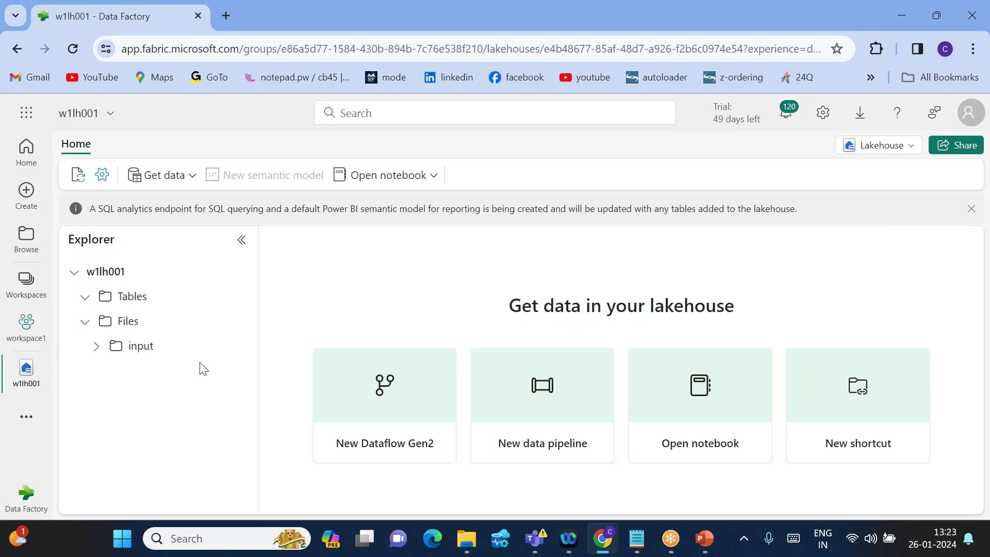
click(187, 359)
click(237, 347)
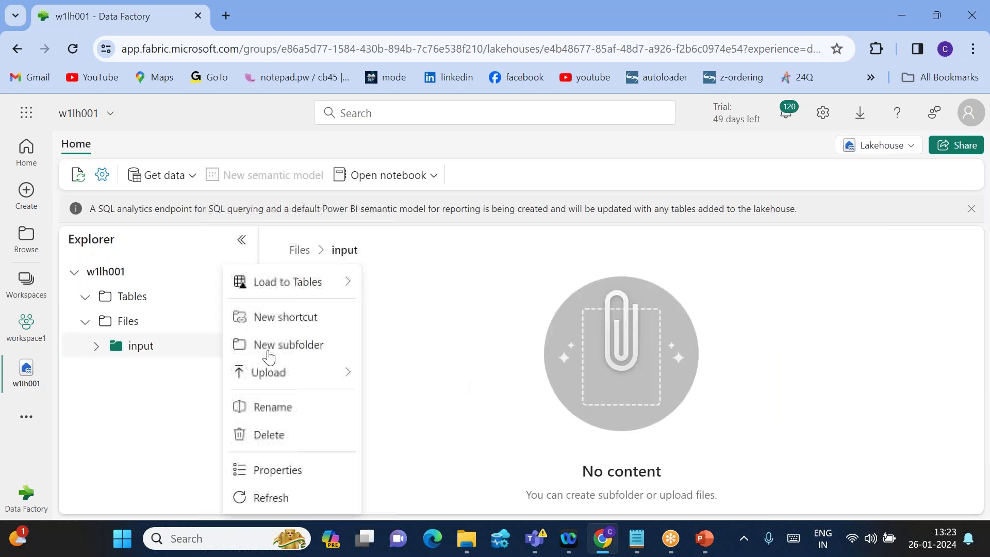
click(307, 355)
key(Escape)
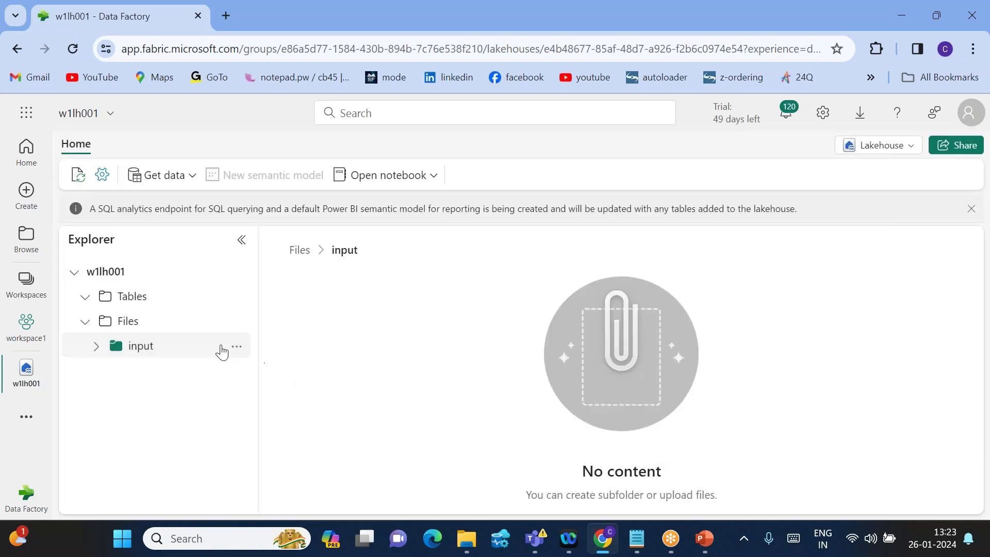
Step: Upload cloudpandith_parquet1.parquet from the set-parquet folder in Documents/cloudpandith-datasets into the lakehouse's input folder
click(236, 346)
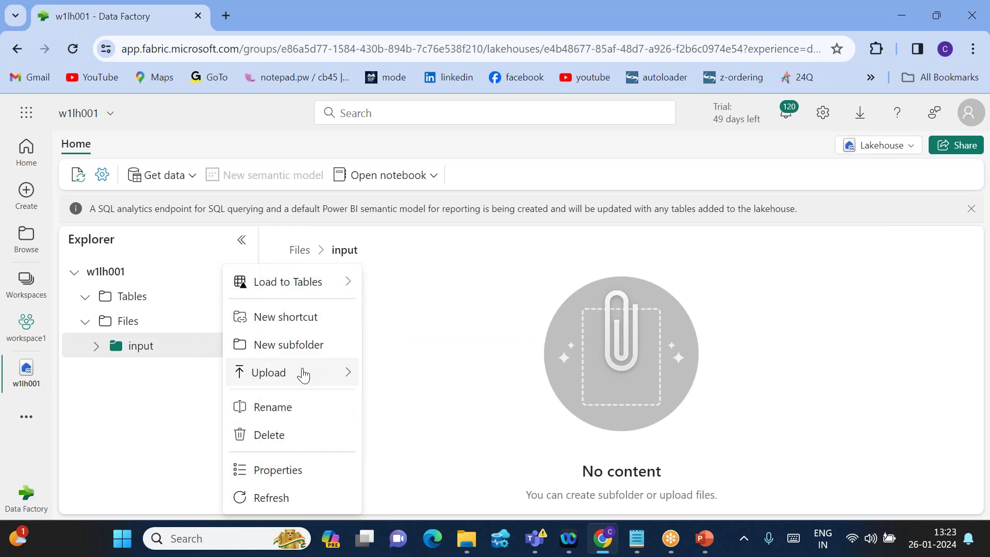
mouse_move(303, 375)
click(418, 376)
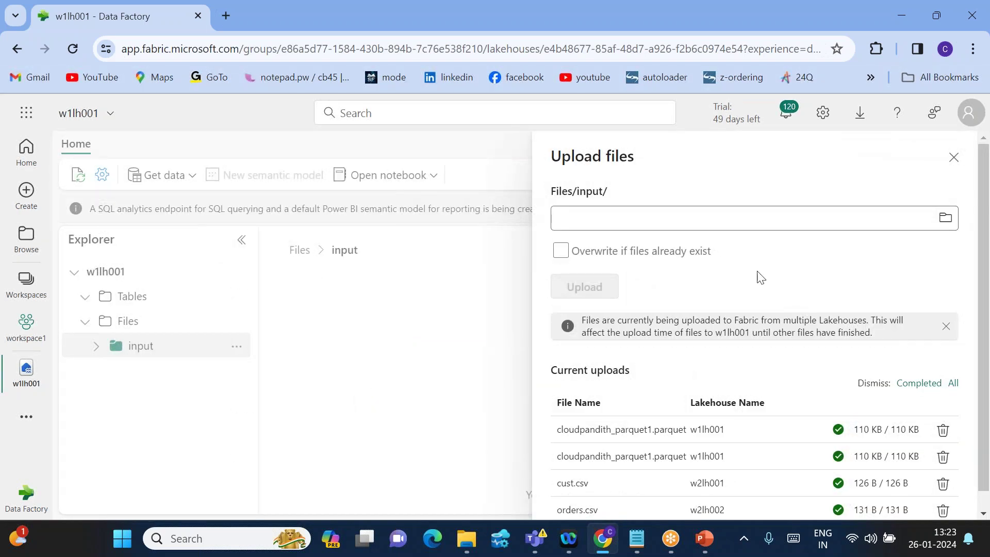
click(931, 220)
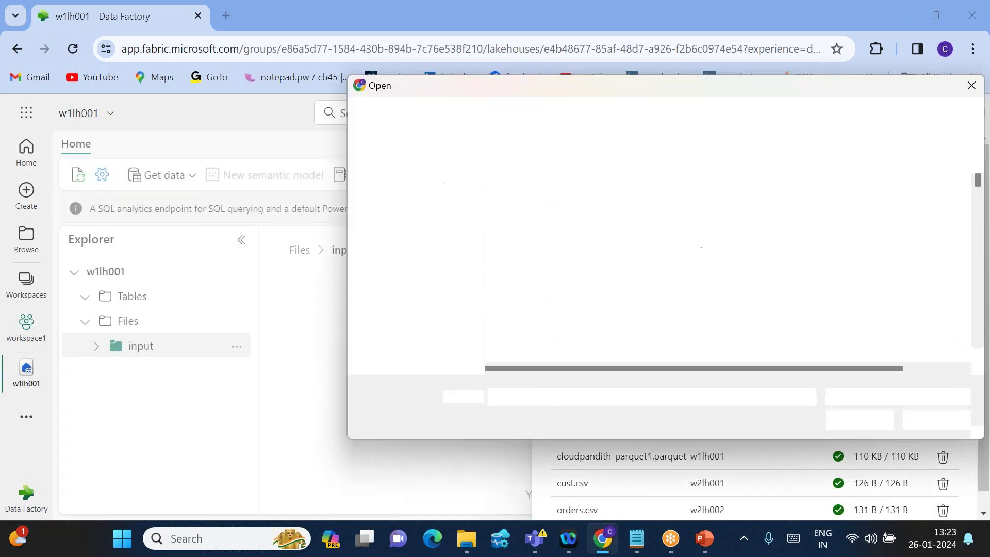
click(415, 326)
scroll(420, 336, down, 3)
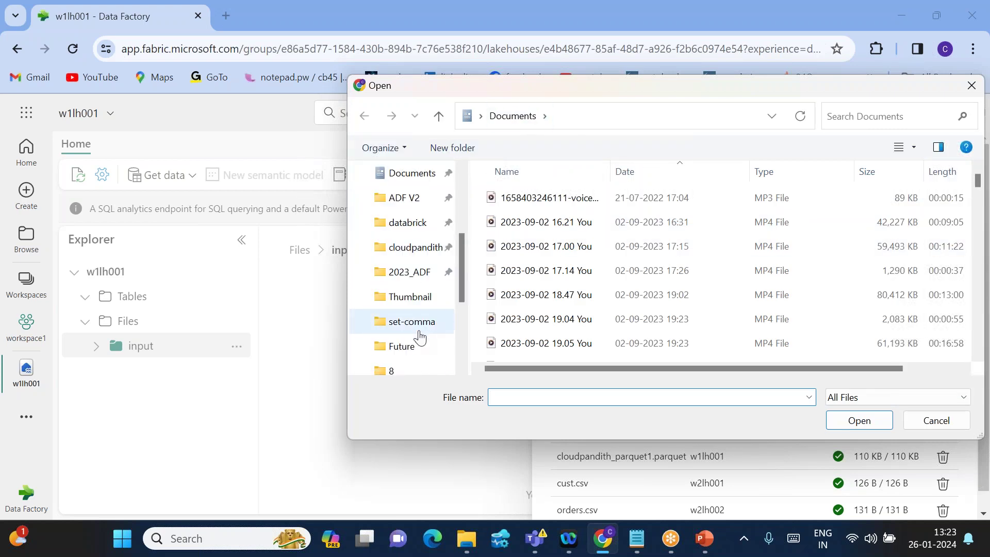
click(415, 248)
scroll(598, 289, down, 3)
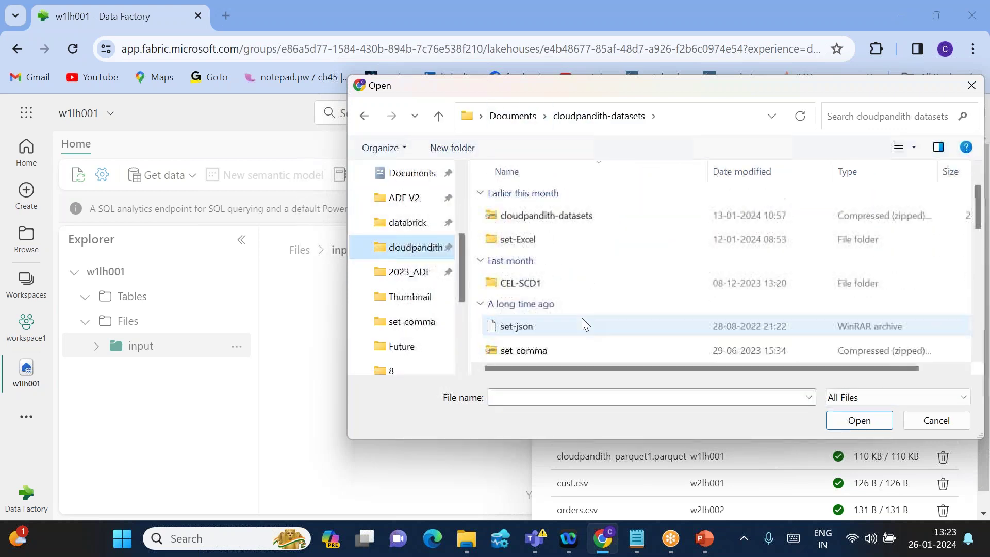
scroll(582, 318, down, 10)
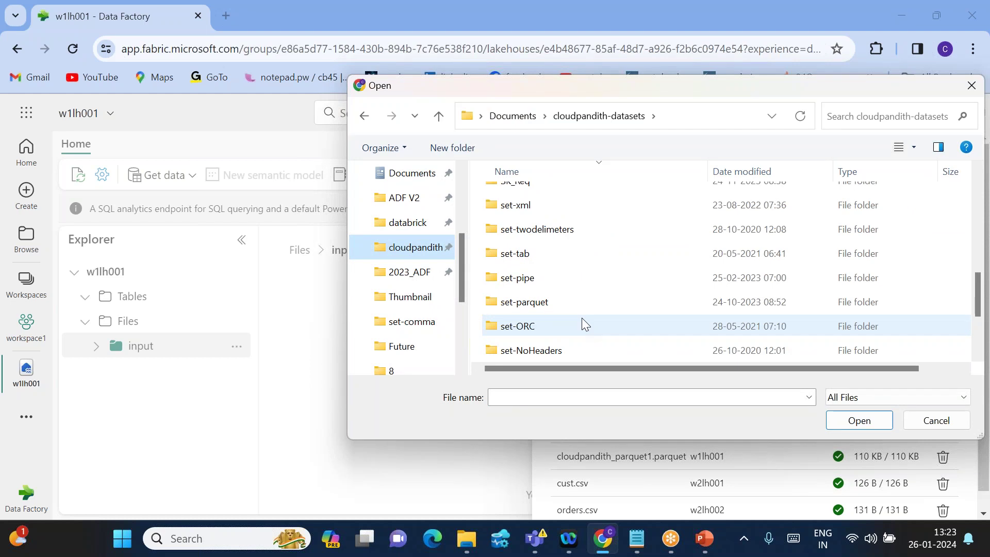
double_click(551, 302)
double_click(556, 196)
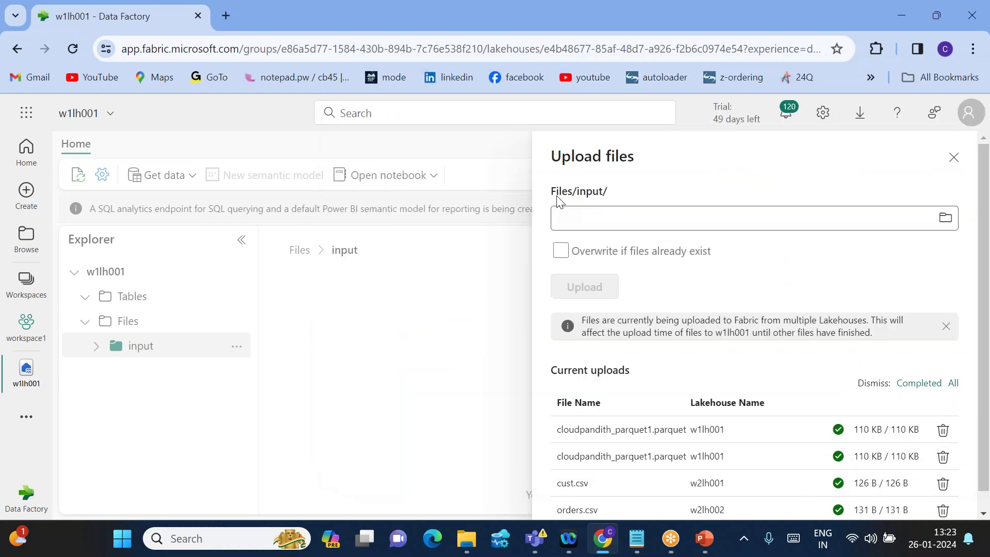
click(590, 288)
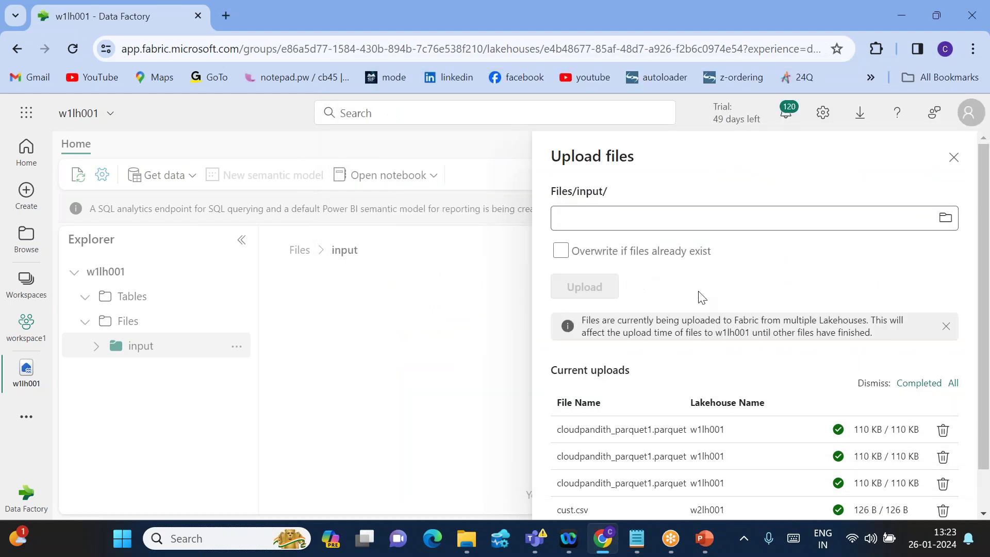
click(954, 157)
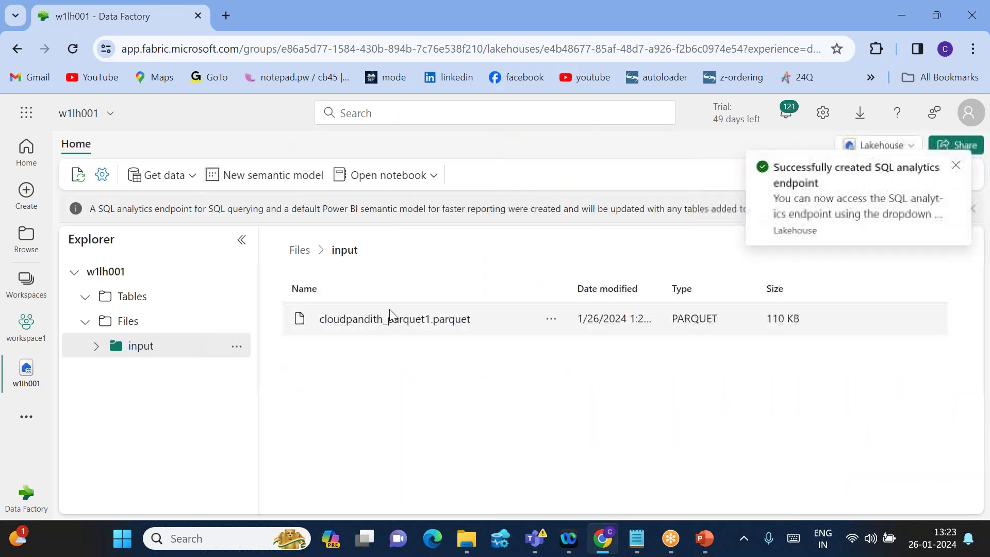
Step: Load cloudpandith_parquet1.parquet into a new lakehouse table named tblcust_parquet
click(552, 319)
mouse_move(498, 340)
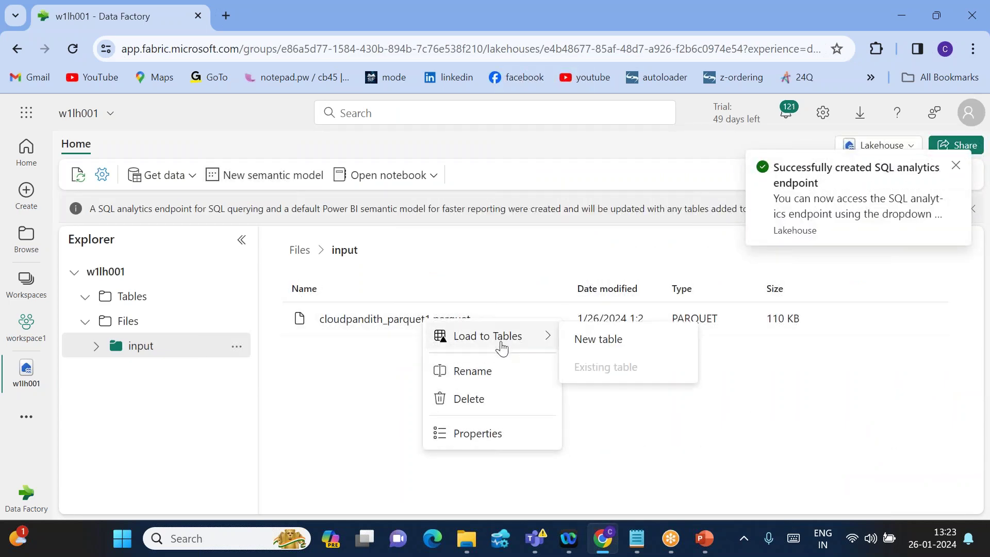
click(584, 341)
drag(435, 326, 344, 335)
key(ctrl+a)
key(BackSpace)
text(tbl)
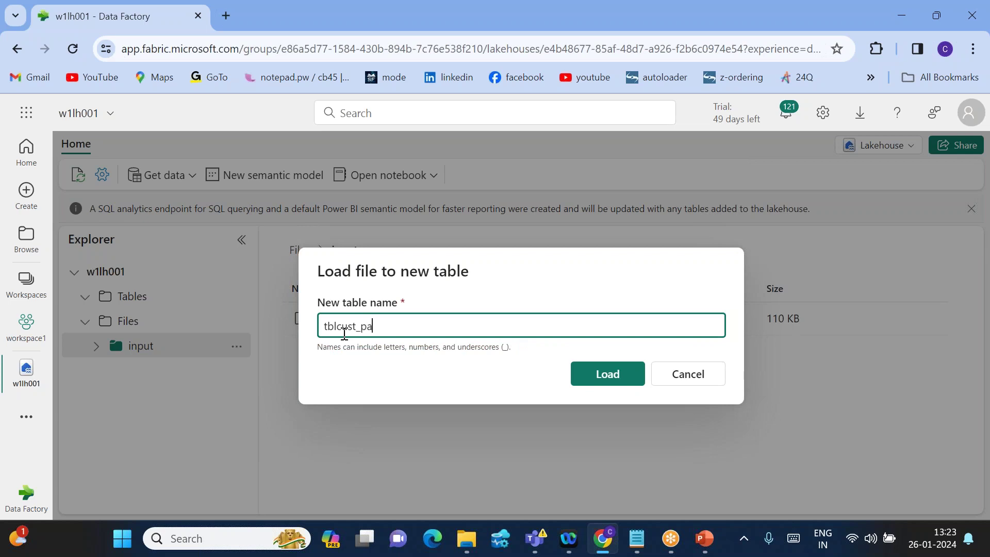
text(cust_parquet)
click(573, 366)
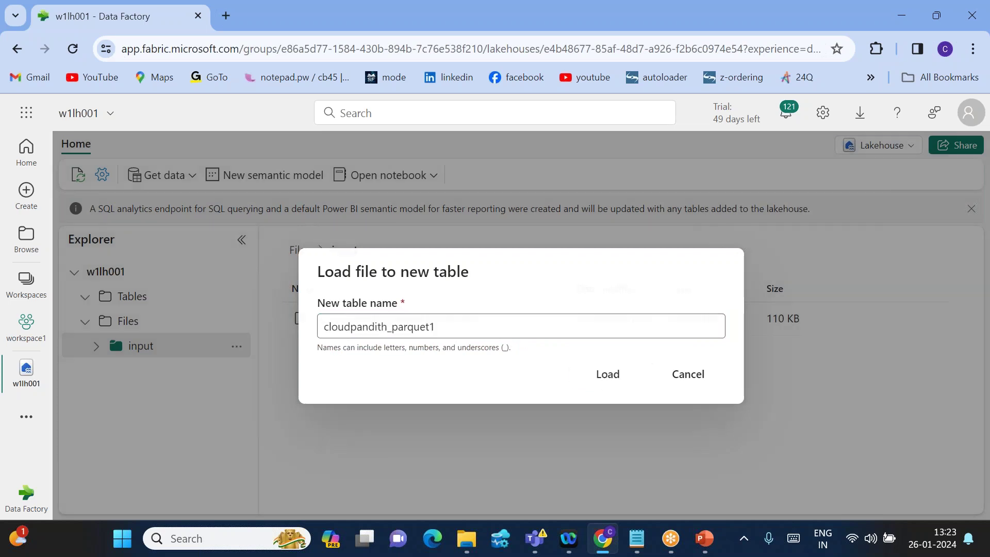
click(85, 297)
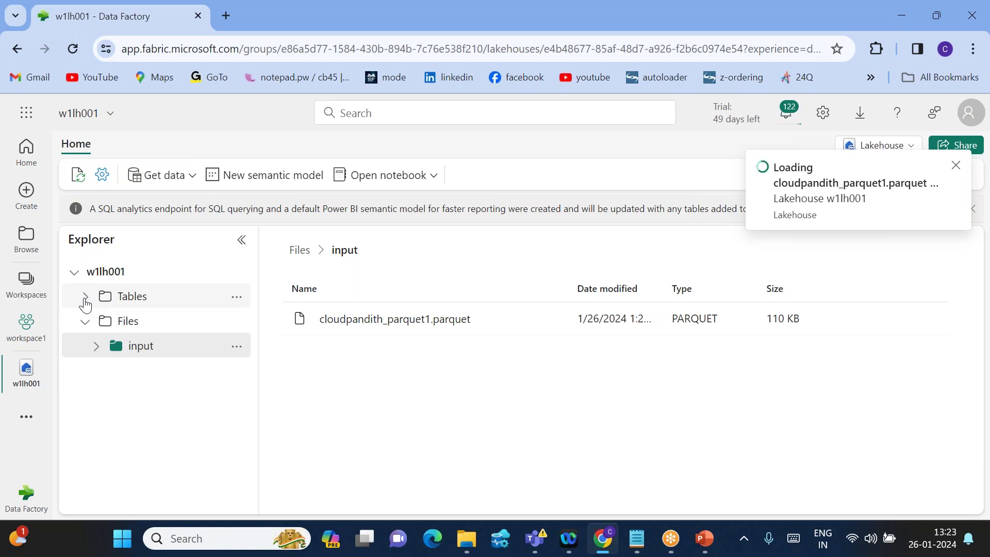
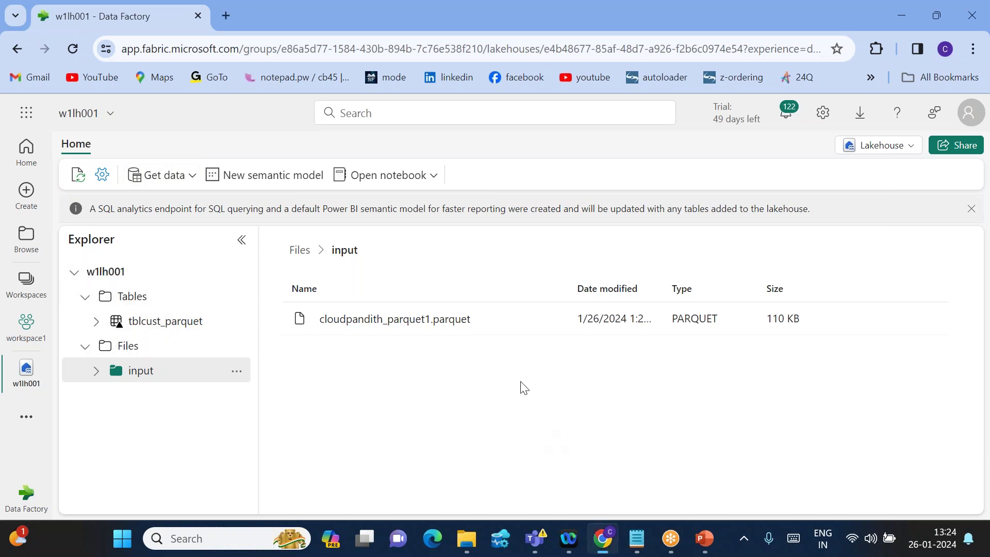
Step: Check the workspace diagram in the slide show, then create a warehouse named w1dwh001 in workspace1
key(alt+Tab)
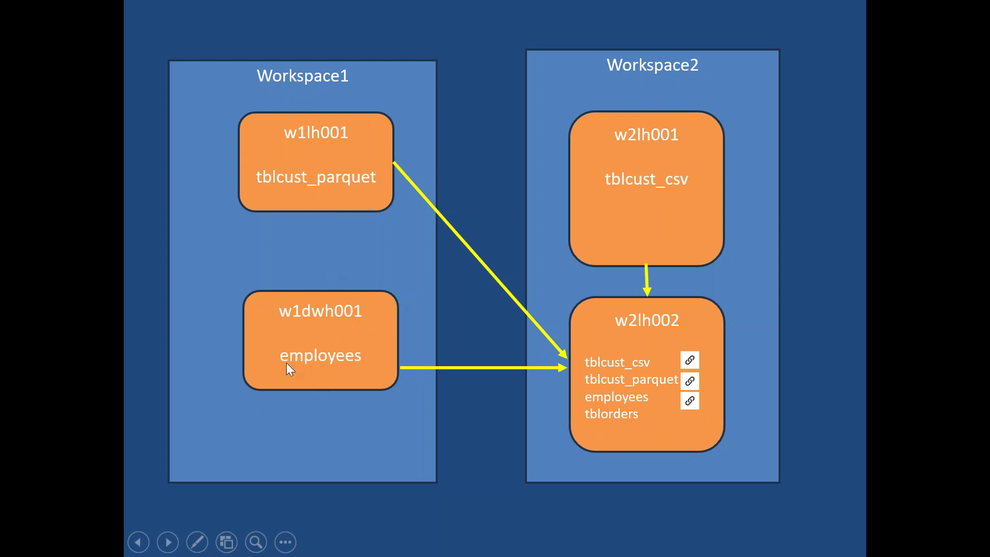
key(alt+Tab)
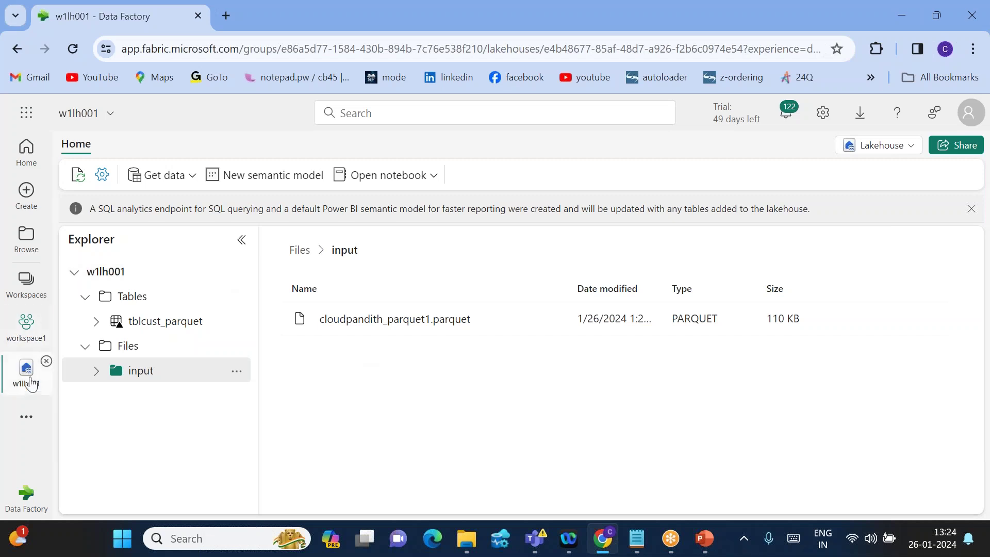
click(26, 330)
click(130, 199)
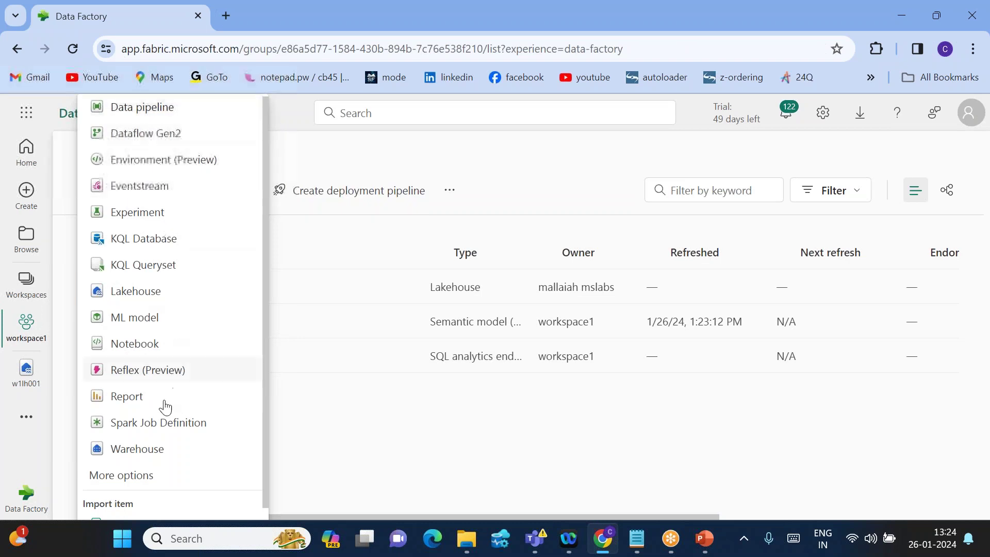
click(155, 449)
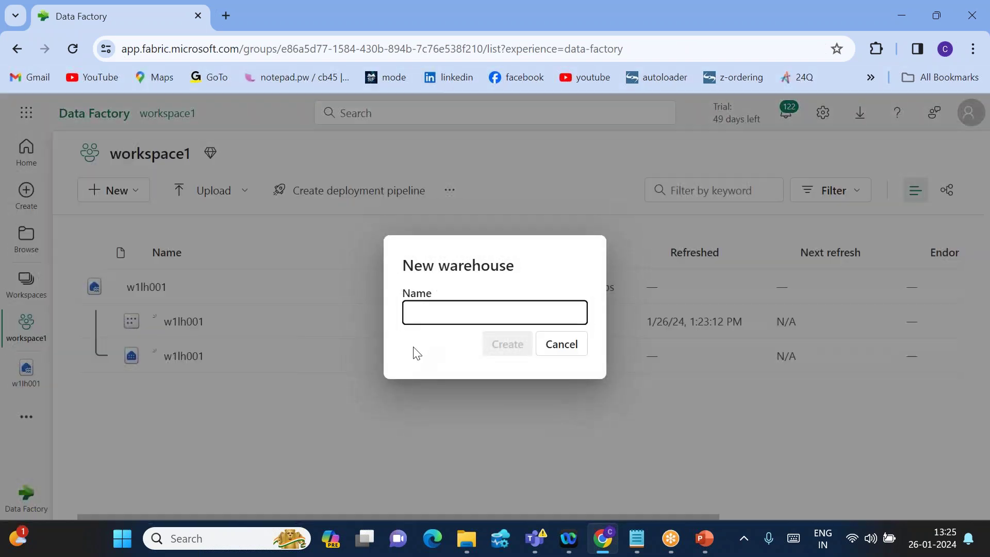
text(w1dwh)
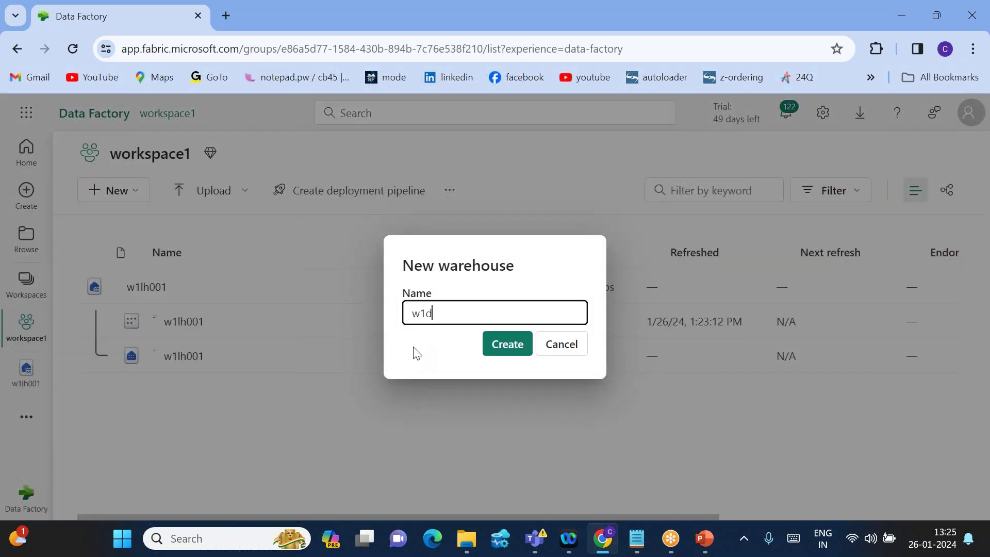
click(426, 313)
drag(424, 313, 411, 313)
click(465, 314)
click(505, 346)
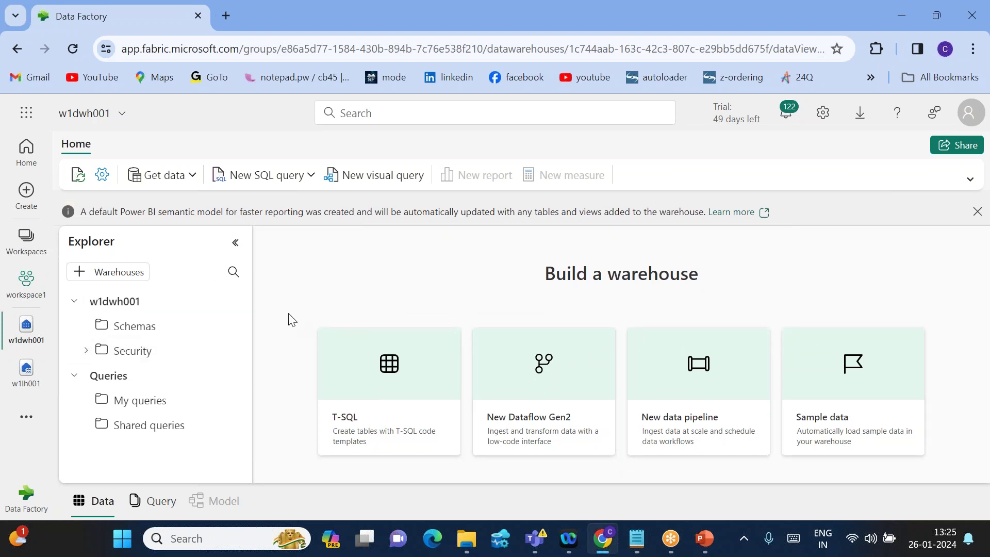
Step: Start a blank SQL query in w1dwh001 and copy the CREATE TABLE employees statement from the joins script in Notepad
click(263, 178)
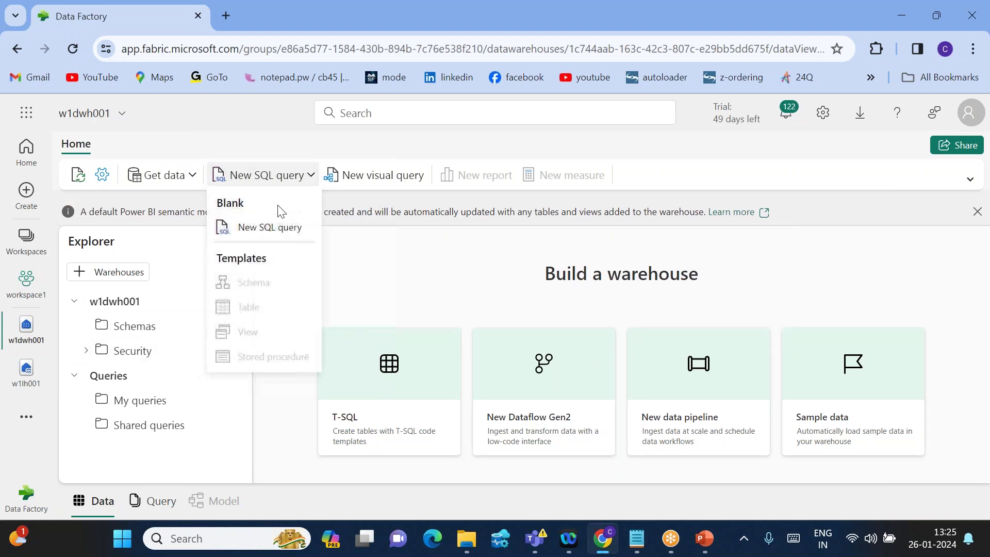
click(261, 225)
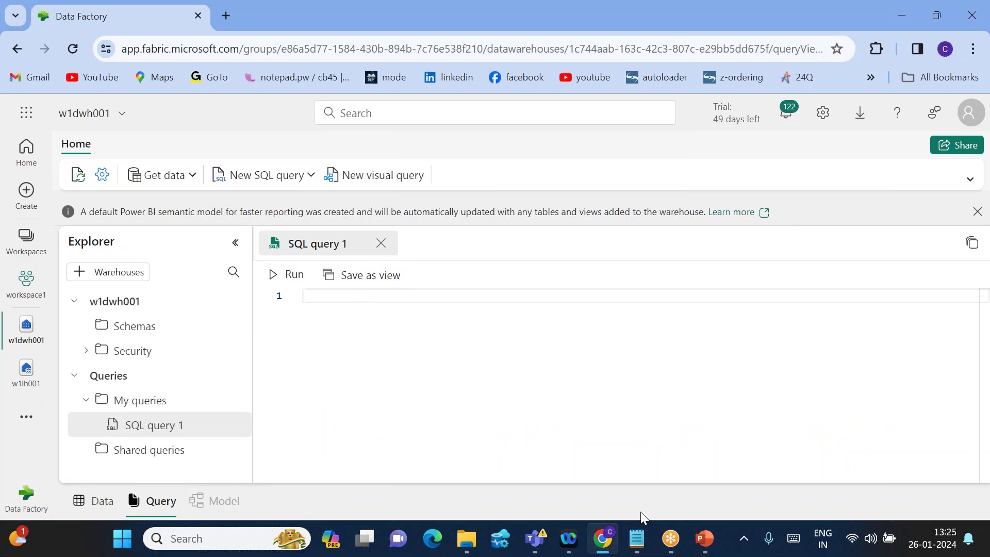
mouse_move(637, 538)
click(536, 454)
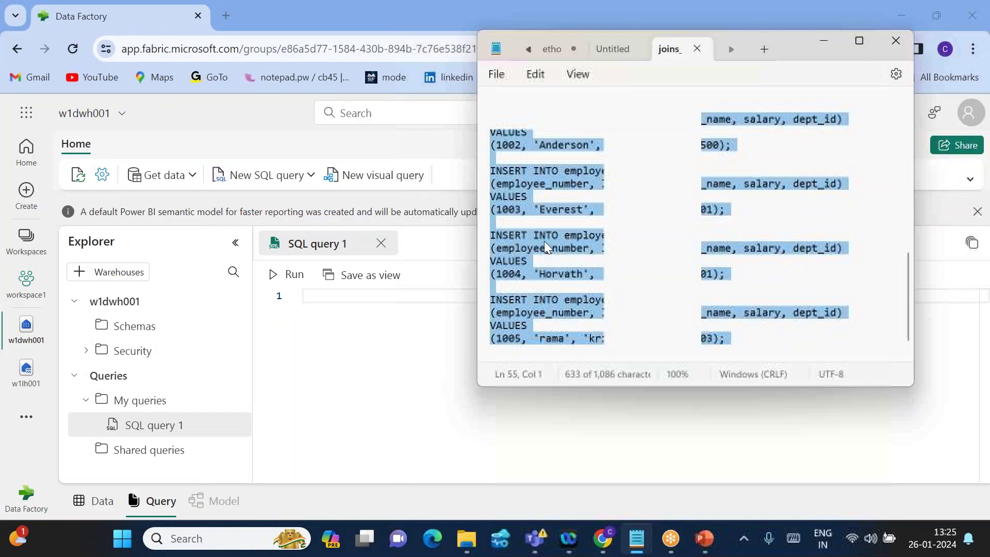
scroll(544, 242, up, 12)
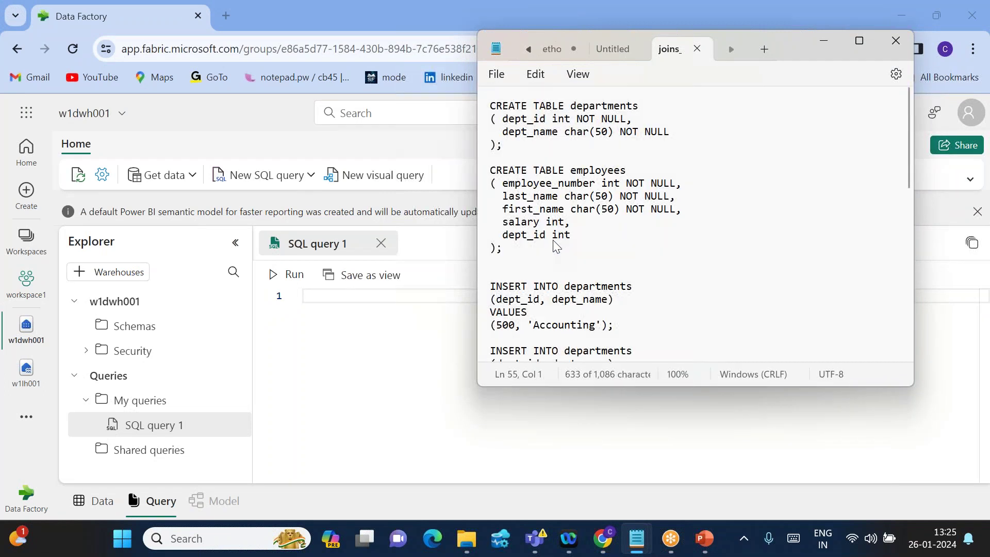
drag(504, 249, 489, 175)
key(ctrl+c)
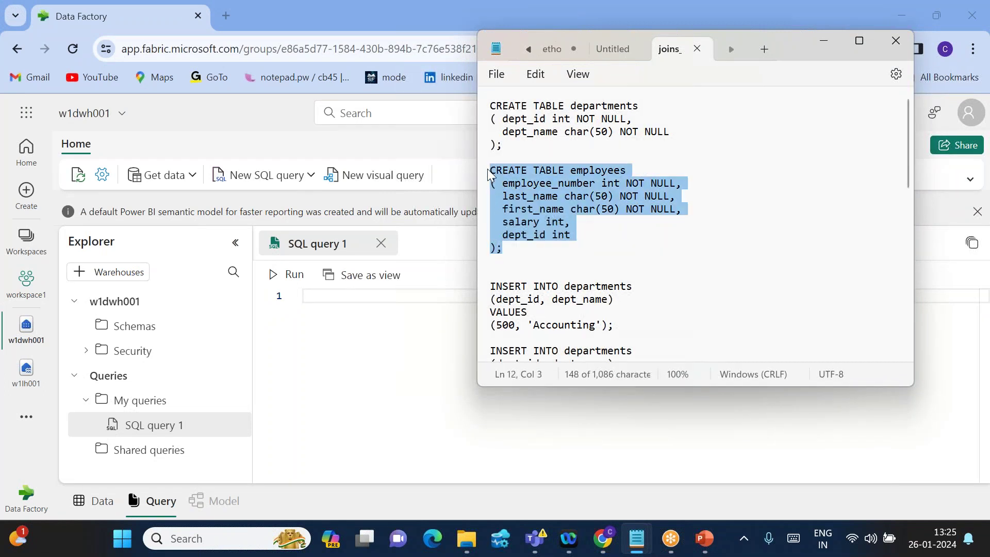
Step: Paste the CREATE TABLE employees statement into SQL query 1 and run it
click(352, 309)
key(ctrl+v)
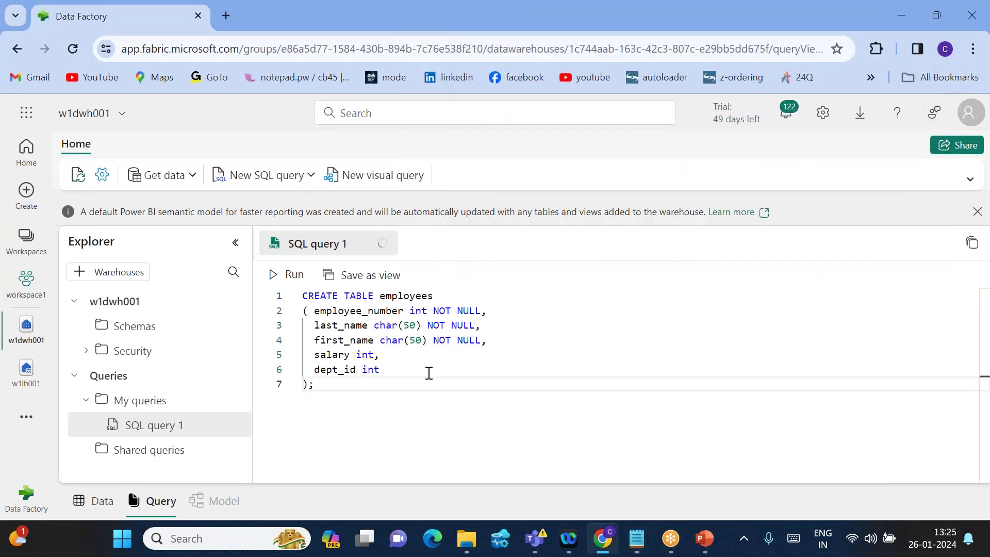
drag(325, 392, 308, 293)
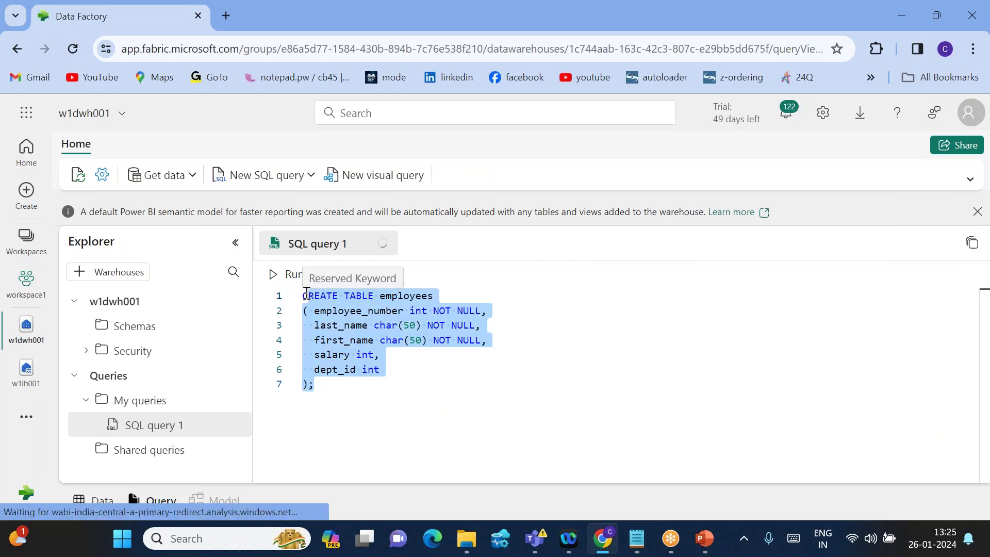
click(286, 274)
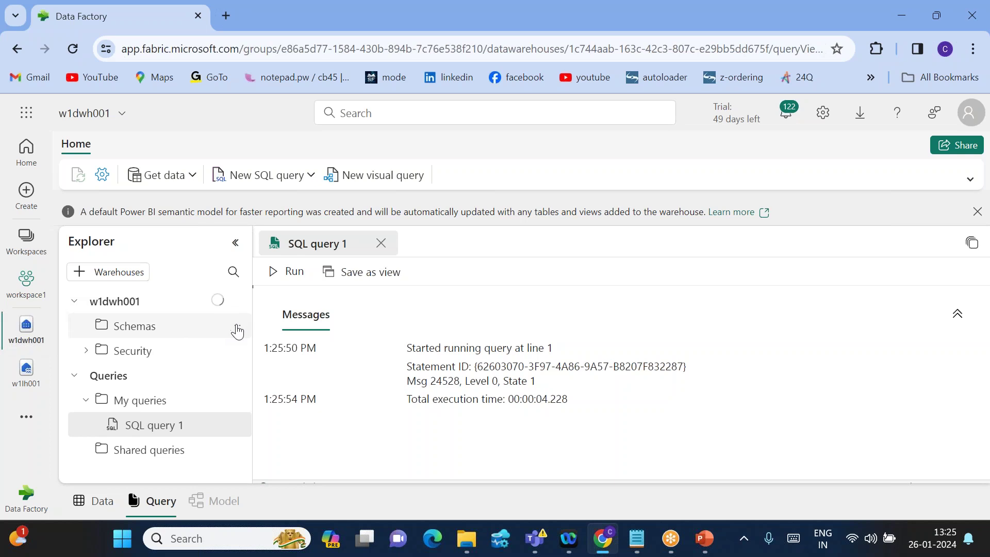
Step: Copy all the INSERT INTO employees statements from the joins script in Notepad and return to the warehouse query
mouse_move(644, 554)
click(525, 464)
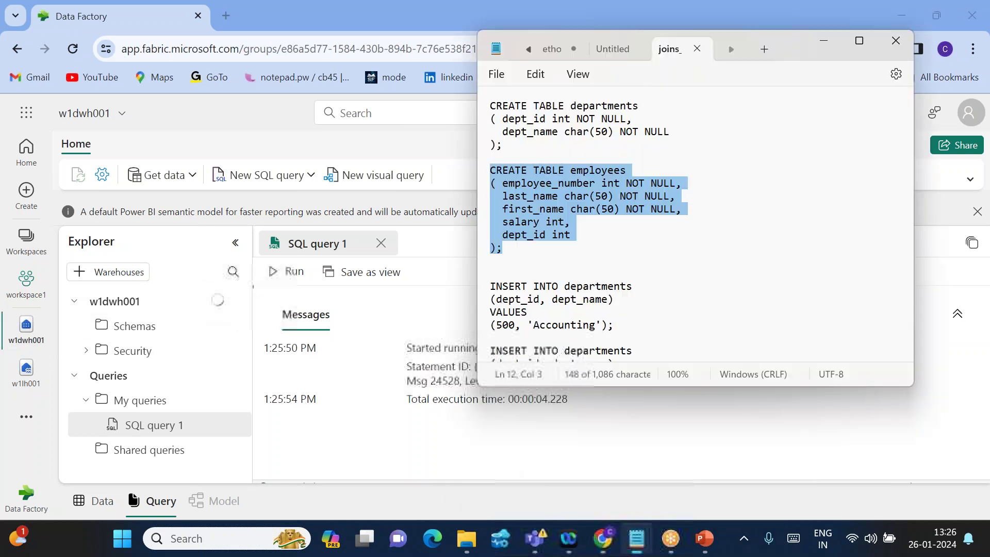
scroll(696, 222, down, 5)
scroll(619, 232, down, 2)
drag(490, 227, 745, 343)
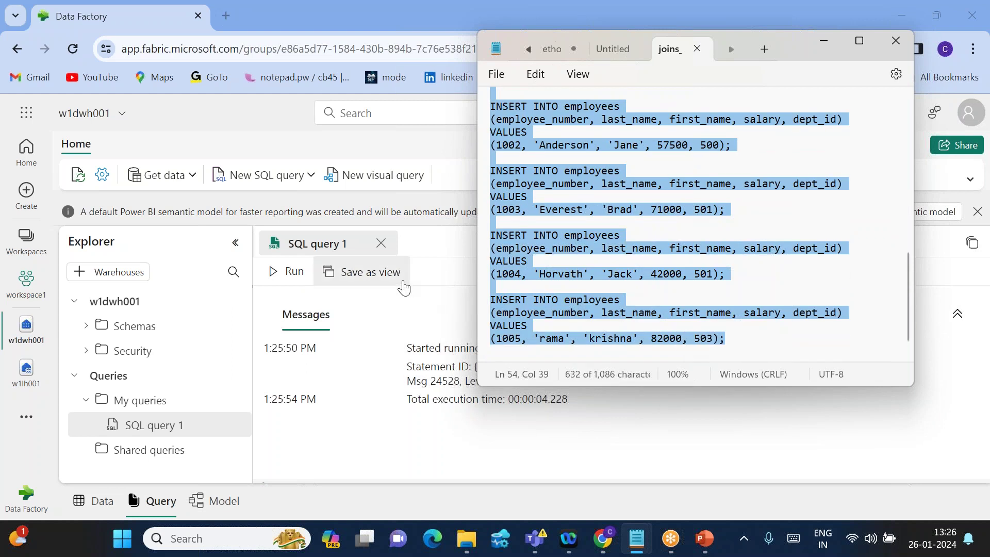
click(394, 344)
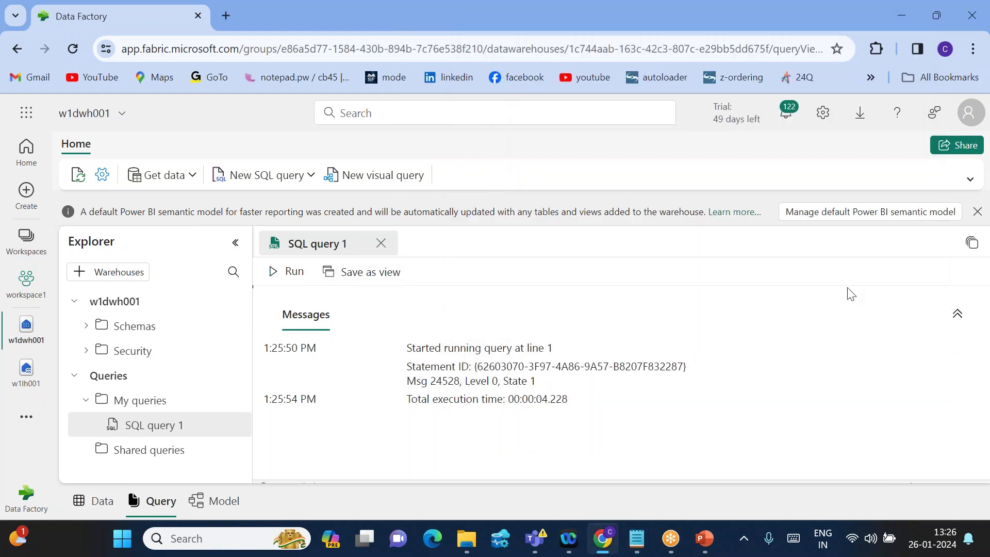
Step: Replace the contents of SQL query 1 with the copied INSERT INTO employees statements and run them
click(958, 317)
click(449, 362)
key(ctrl+a)
key(Delete)
key(ctrl+v)
scroll(377, 346, up, 5)
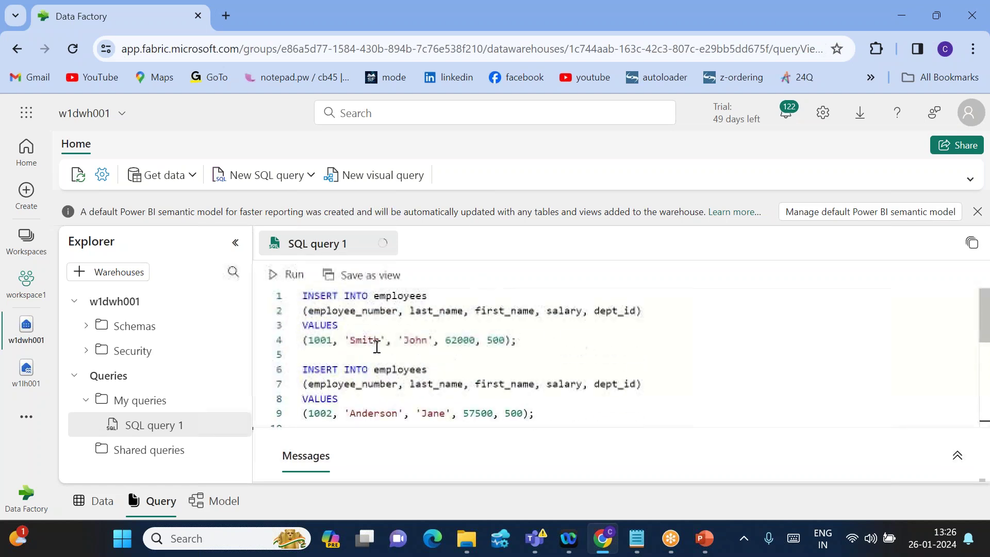
click(287, 275)
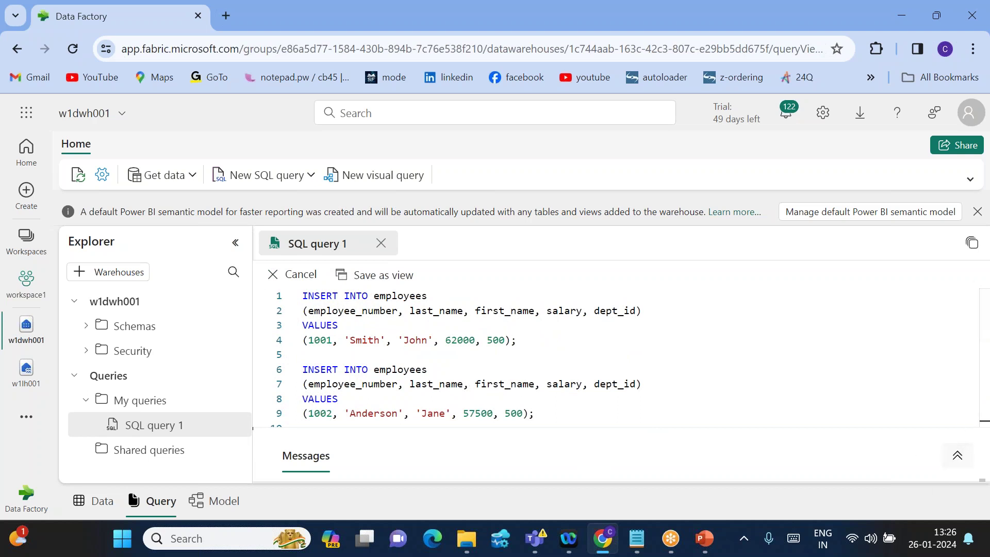
Step: Preview the data of the employees table under the dbo schema of w1dwh001
click(86, 327)
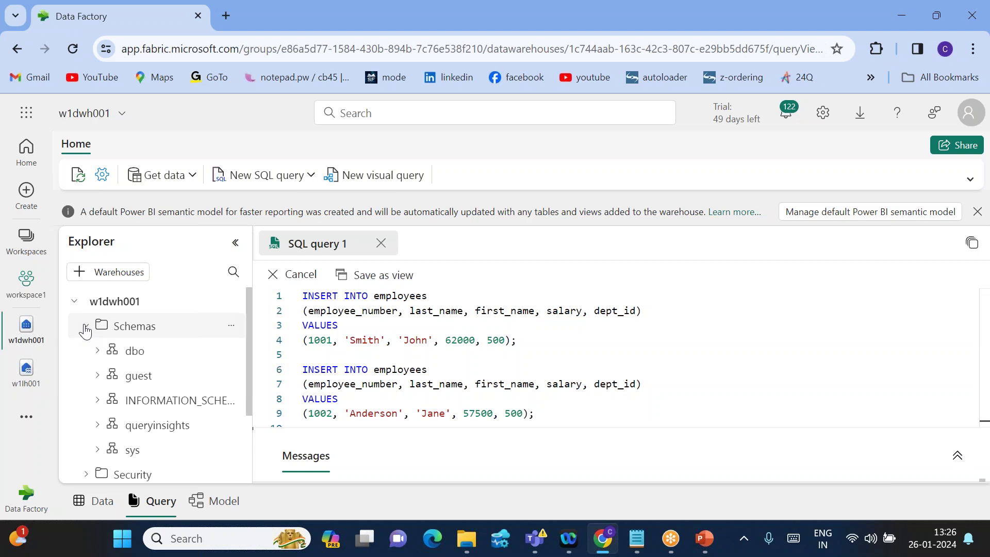
click(97, 351)
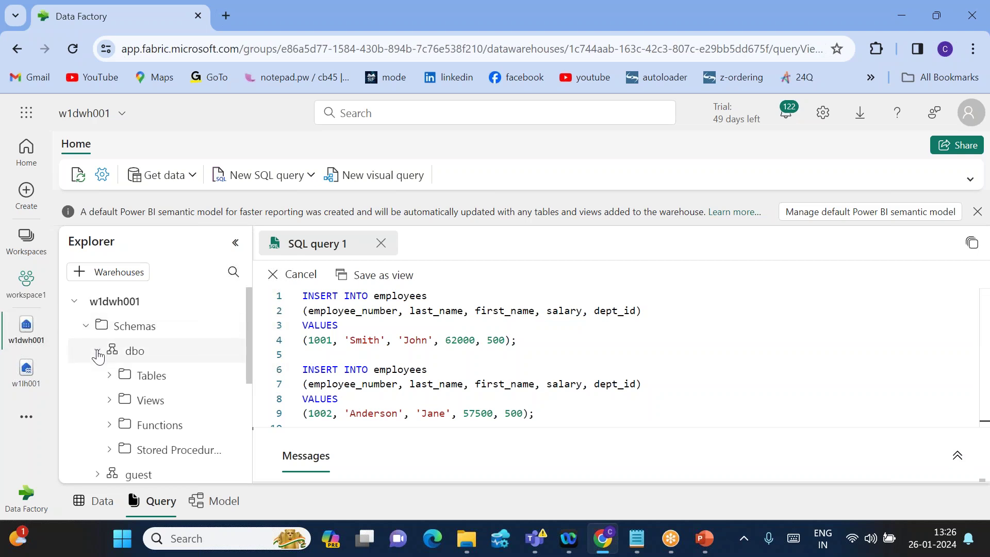
click(111, 376)
click(157, 403)
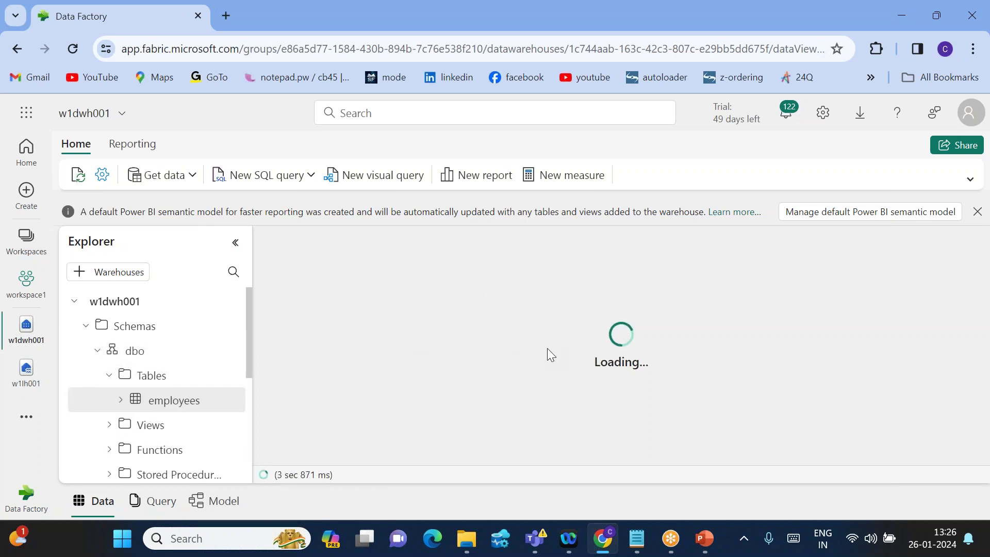
scroll(186, 453, down, 2)
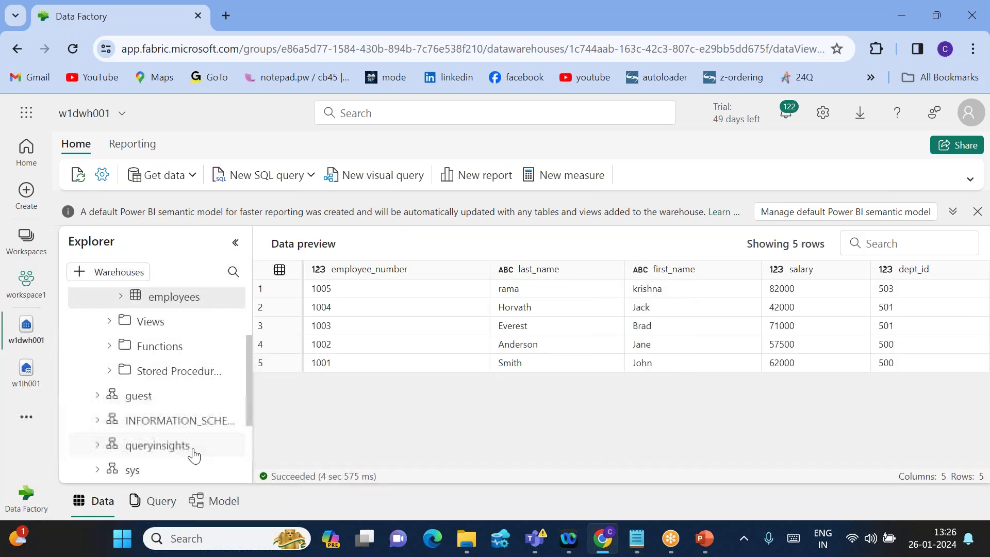
scroll(194, 453, down, 2)
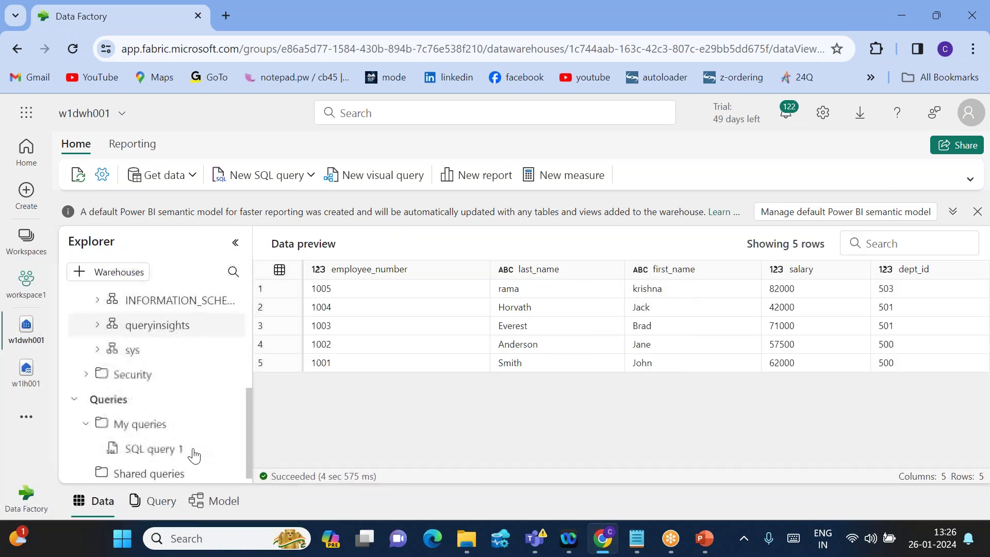
Step: Reopen SQL query 1, replace its contents with "select * from employees" and run the query
click(138, 448)
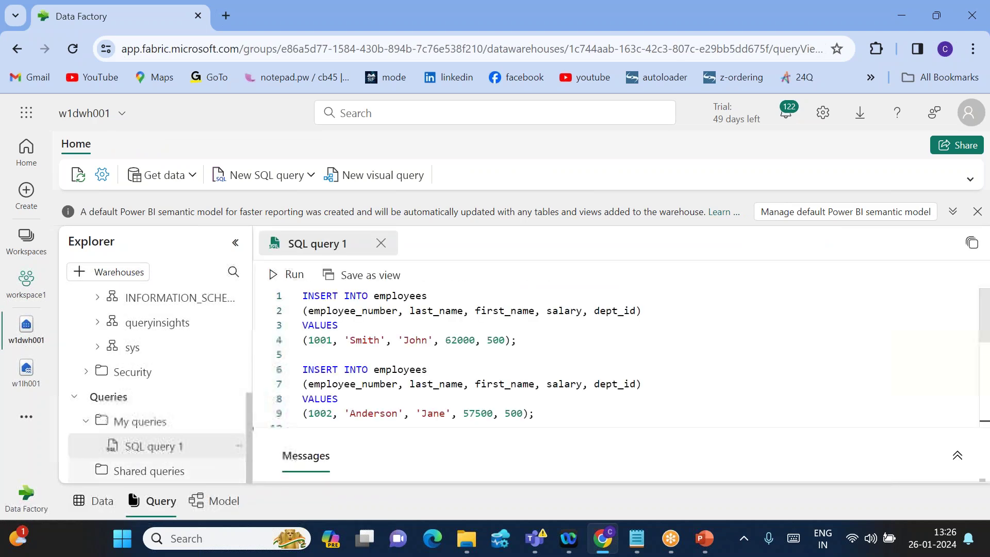
scroll(170, 397, up, 5)
key(ctrl+a)
text(select * from emp)
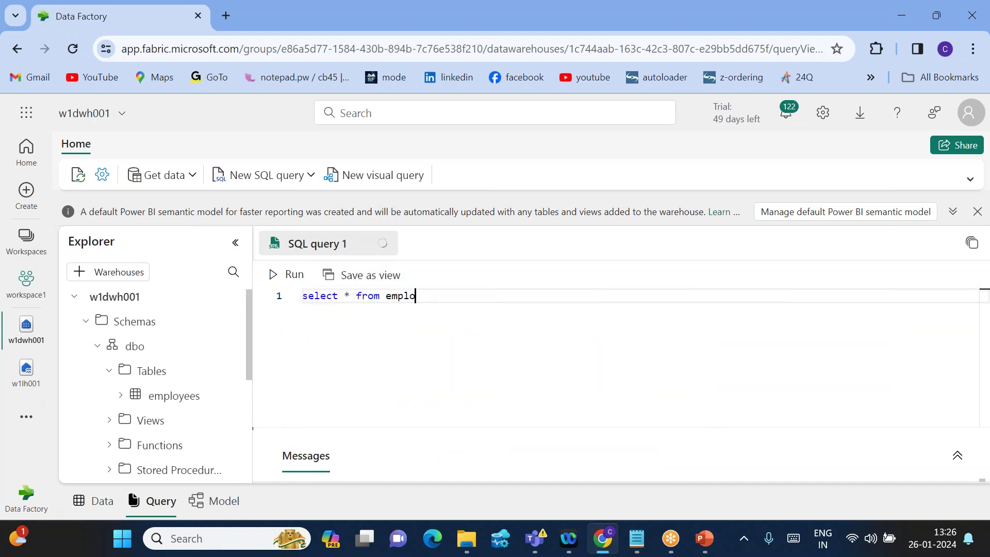
click(291, 274)
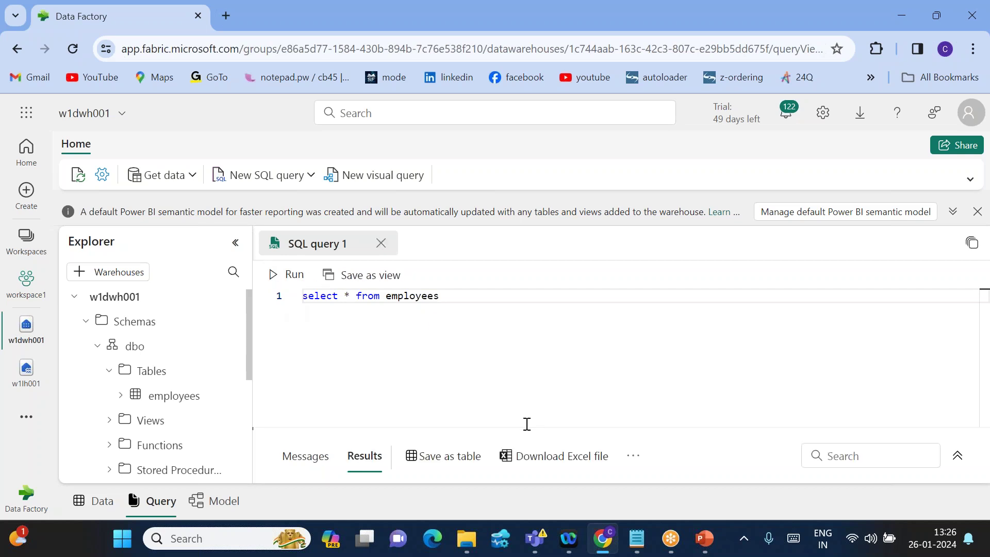
Step: Enlarge the query output and examine the employee rows returned in the results grid
click(953, 446)
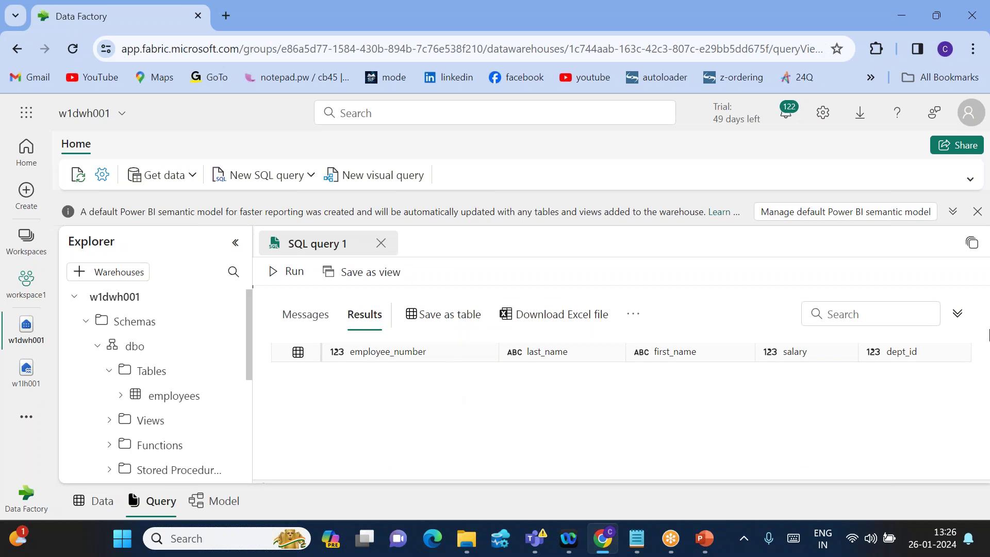
click(296, 323)
click(361, 315)
click(448, 386)
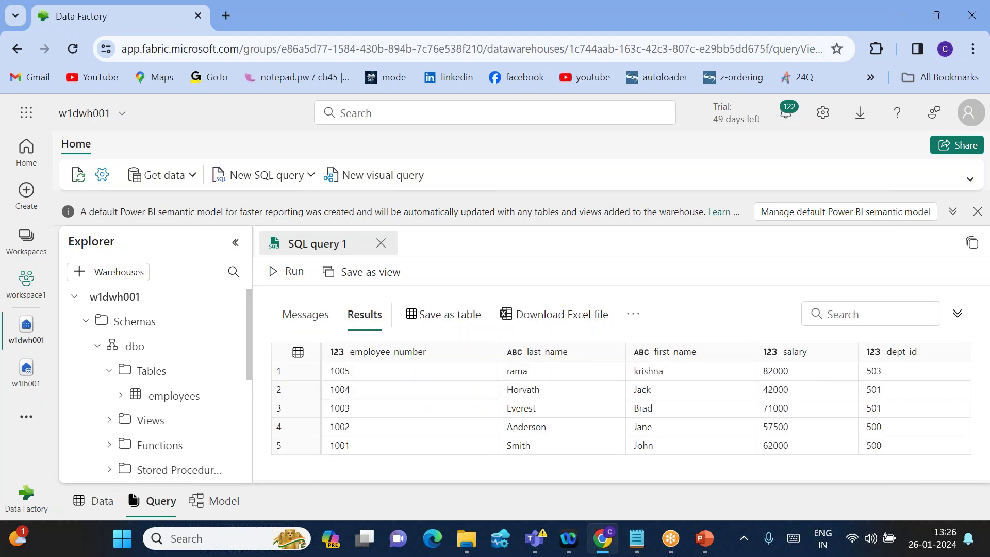
drag(335, 372, 872, 439)
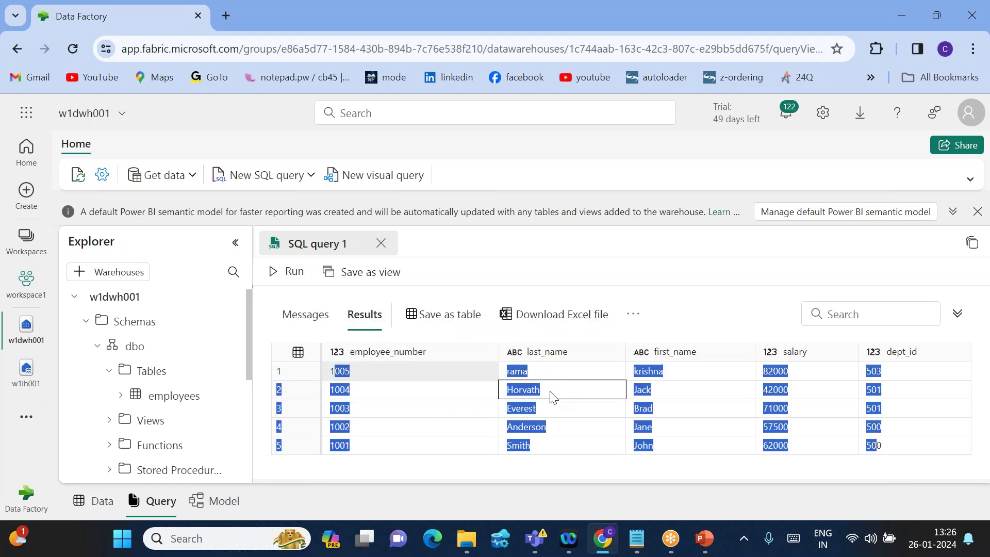
Step: Check the workspace diagram in the slide show and create a new Fabric workspace named workspace2
mouse_move(711, 522)
click(779, 454)
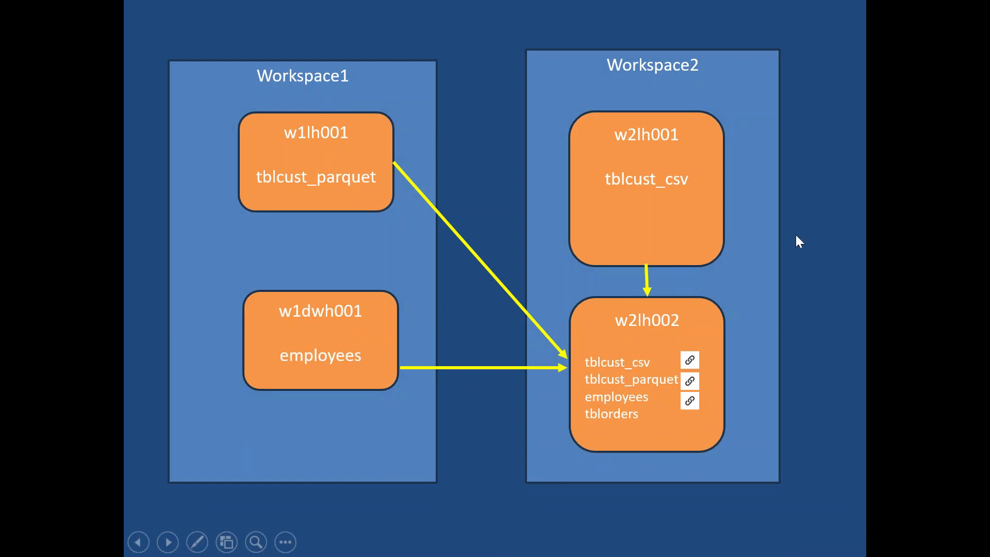
key(alt+Tab)
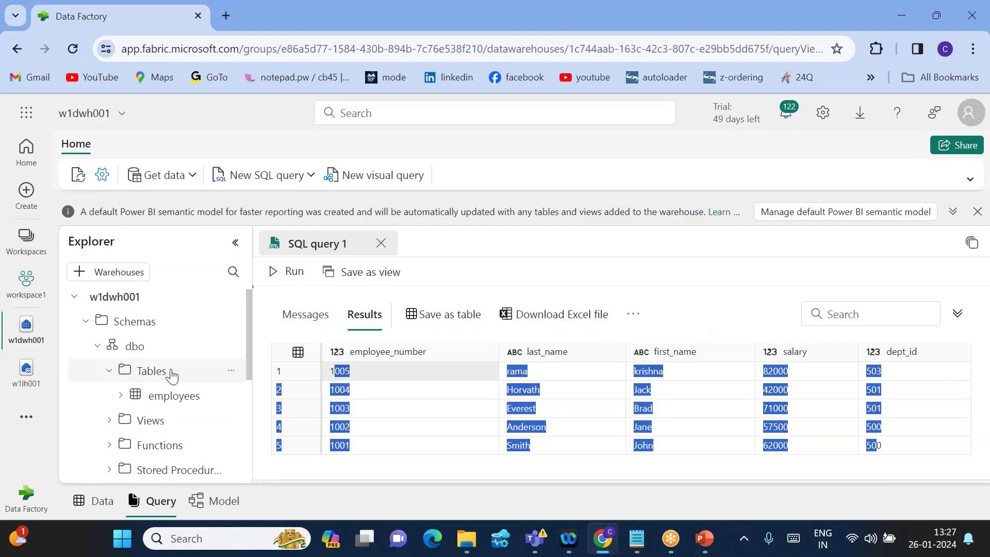
click(24, 249)
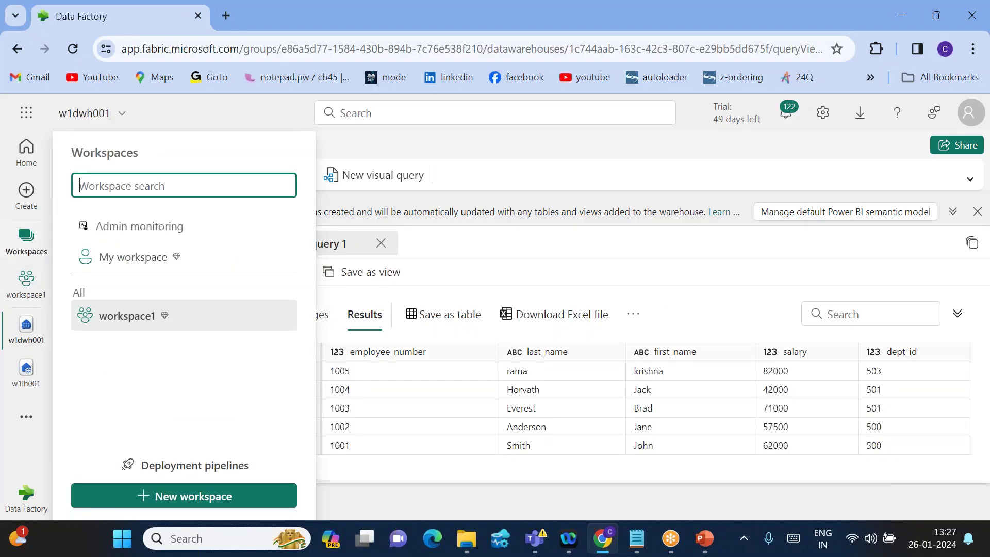
click(165, 495)
click(574, 209)
text(wor)
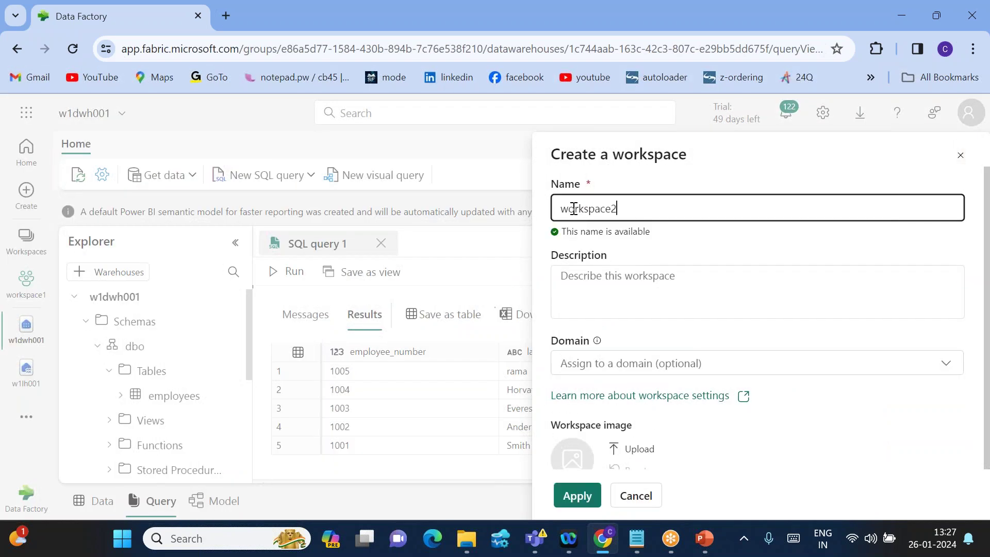
text(kspace2)
click(576, 495)
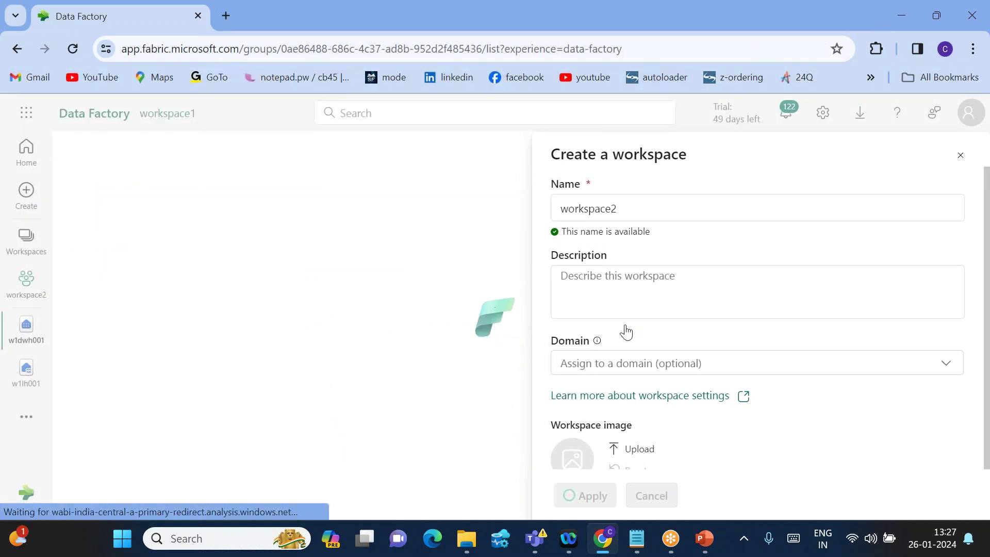
Step: Create a lakehouse named w2lh001 in workspace2
click(125, 194)
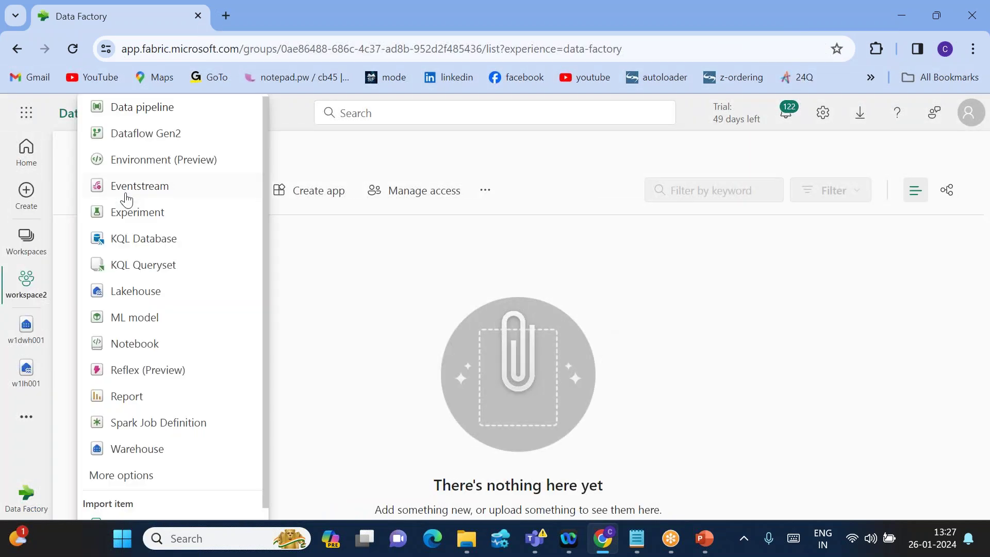
click(134, 291)
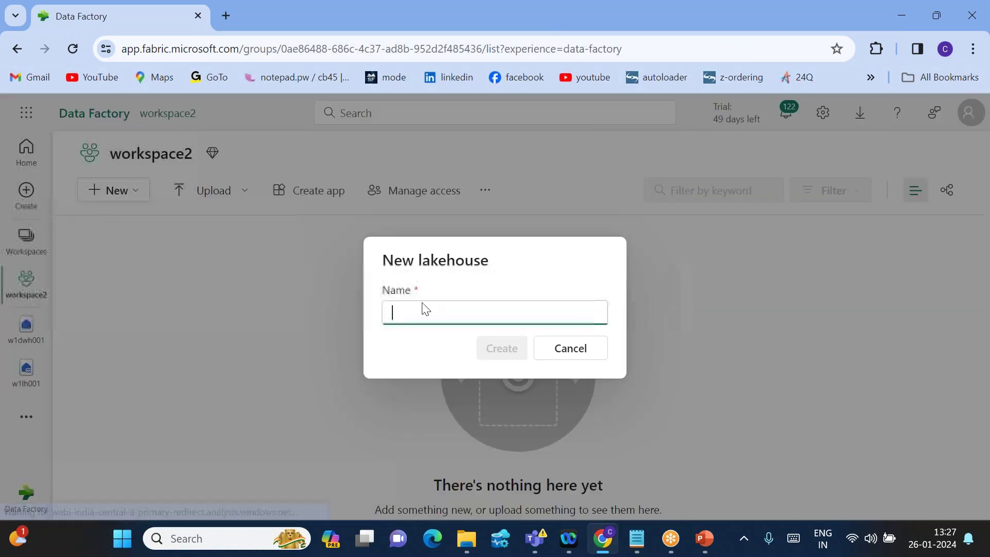
text(w2lh001)
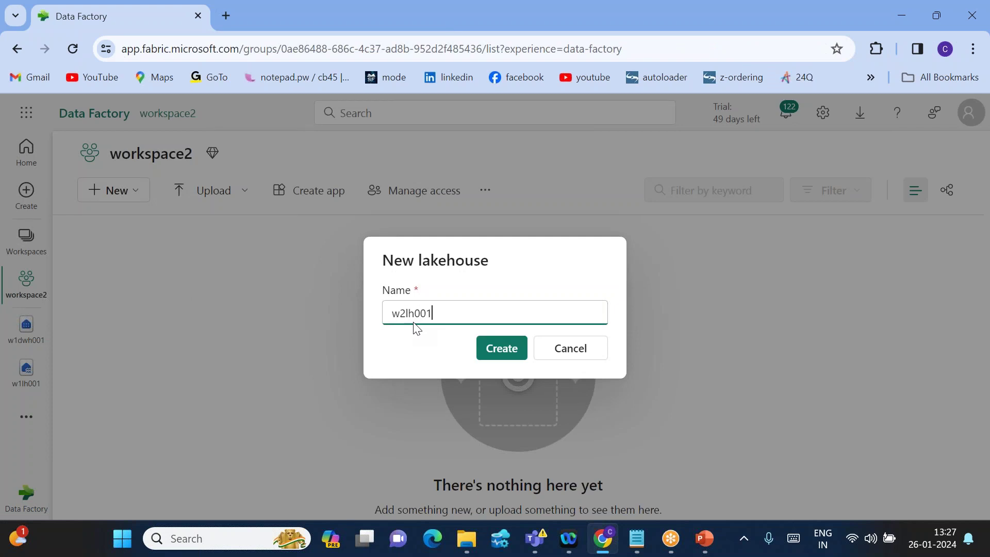
key(Return)
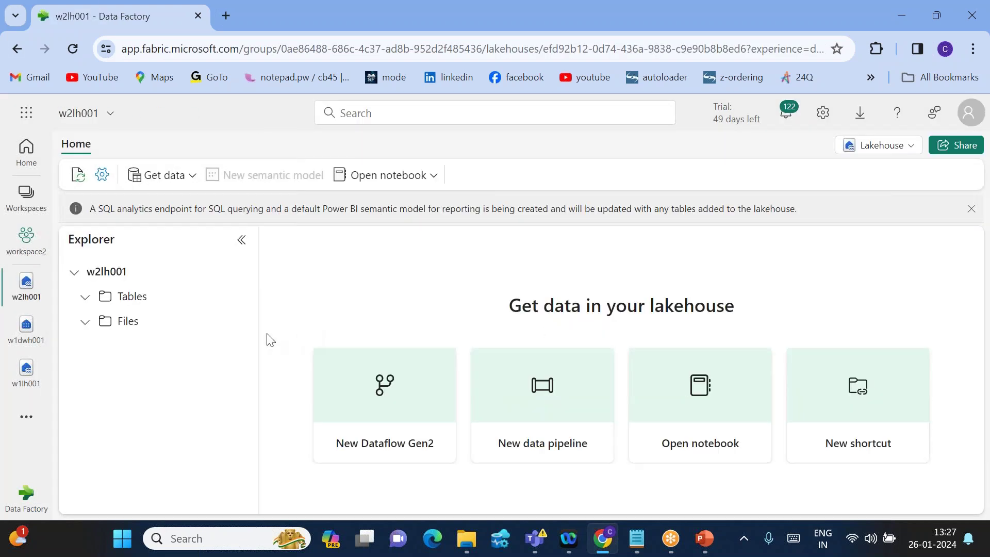
Step: Add a subfolder named input under Files in lakehouse w2lh001 and open it
click(237, 322)
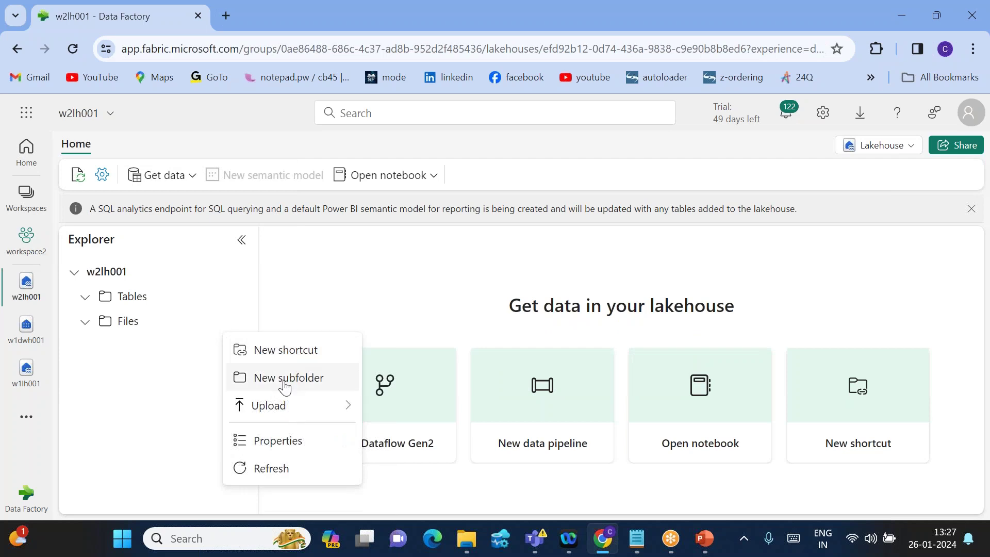
click(284, 380)
text(input)
key(Return)
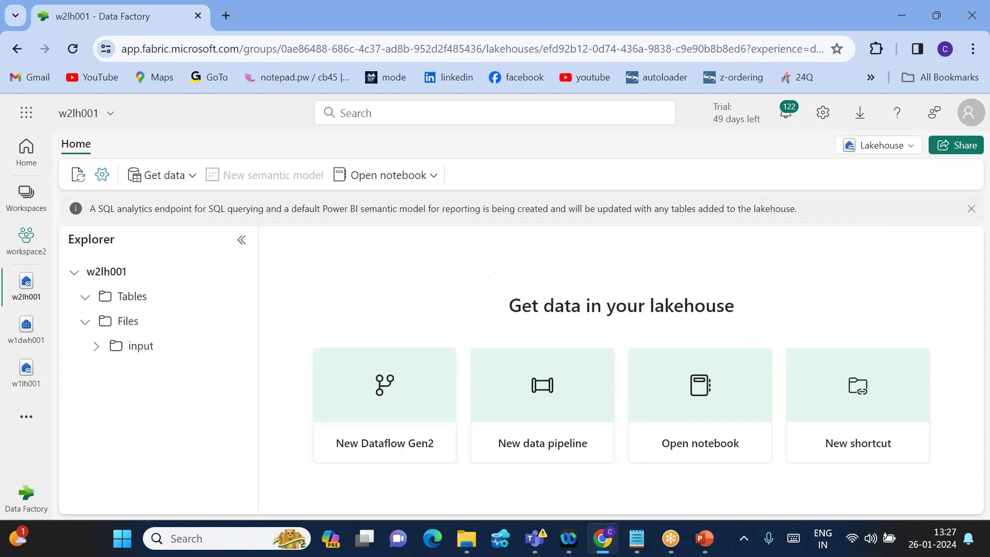
click(150, 346)
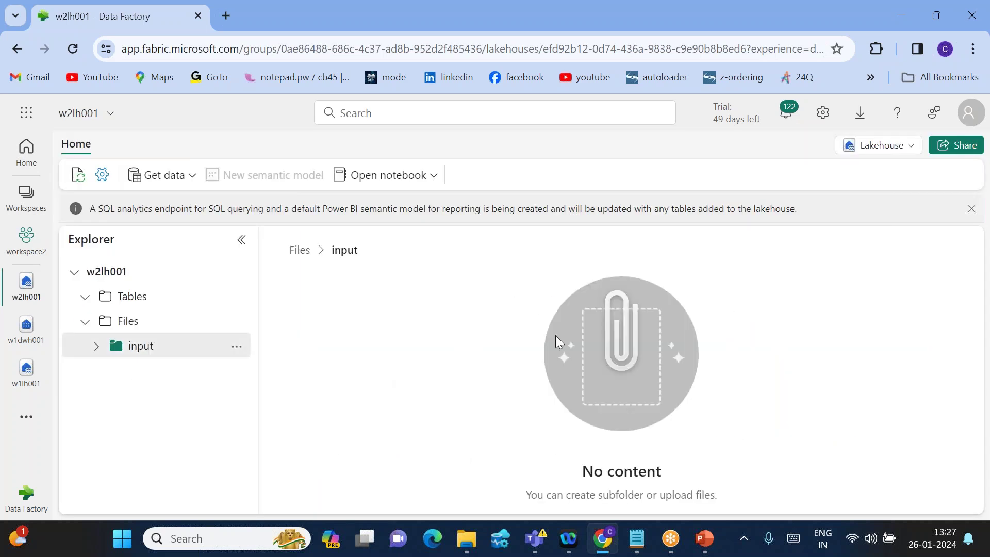
Step: Upload the cust CSV file from the cloudpandith-datasets folder set-comma > 8 into the input folder
click(237, 346)
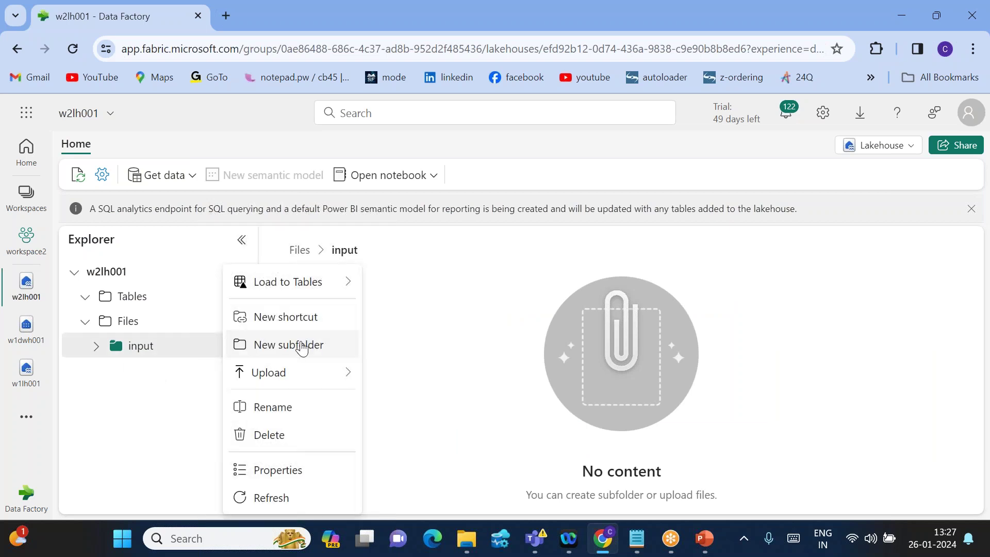
mouse_move(267, 375)
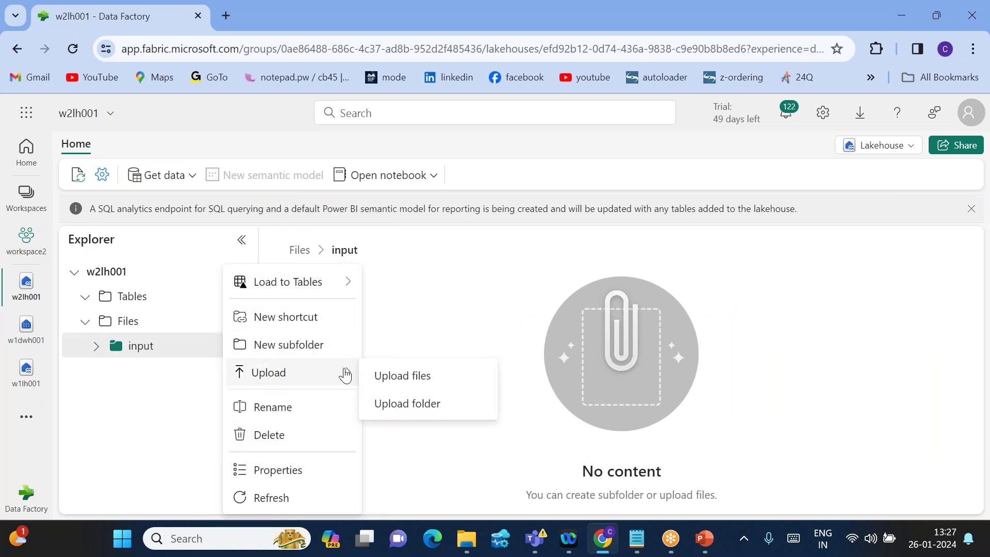
click(405, 376)
click(943, 221)
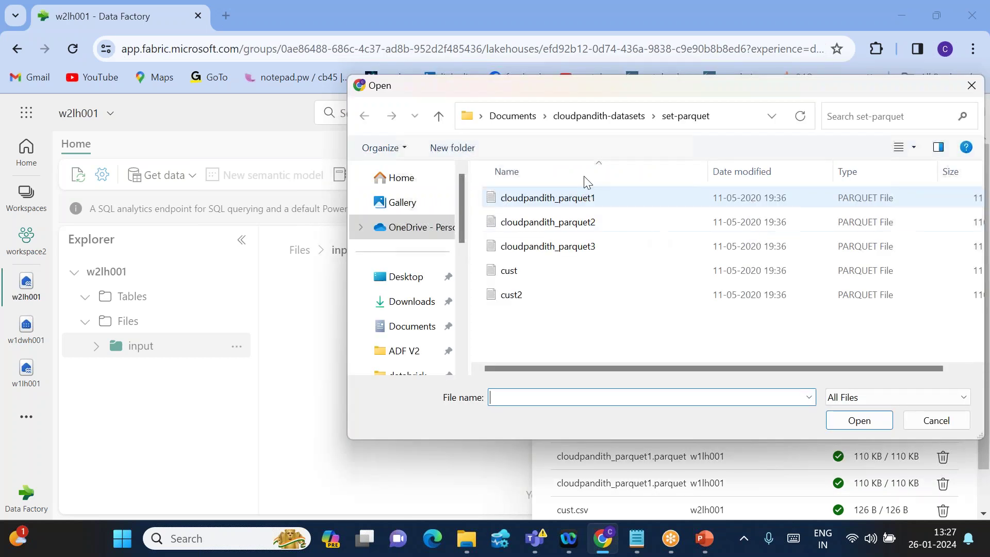
click(599, 116)
double_click(531, 286)
double_click(512, 206)
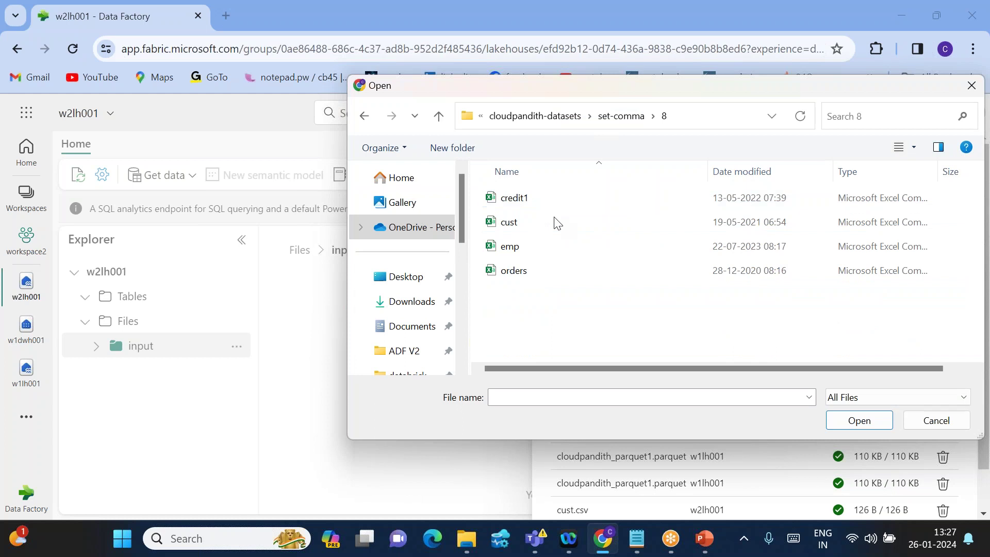
double_click(520, 225)
click(612, 288)
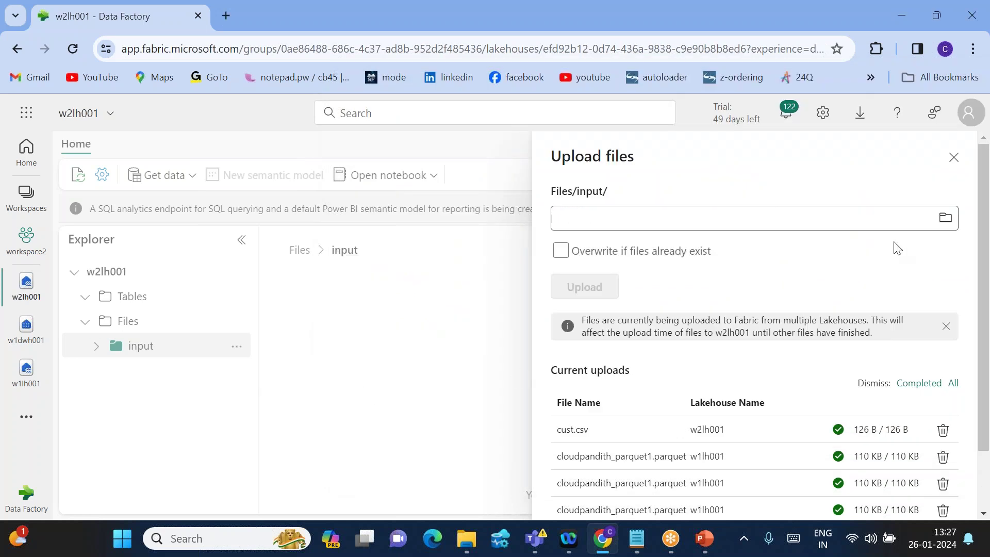
click(954, 157)
click(552, 318)
mouse_move(524, 338)
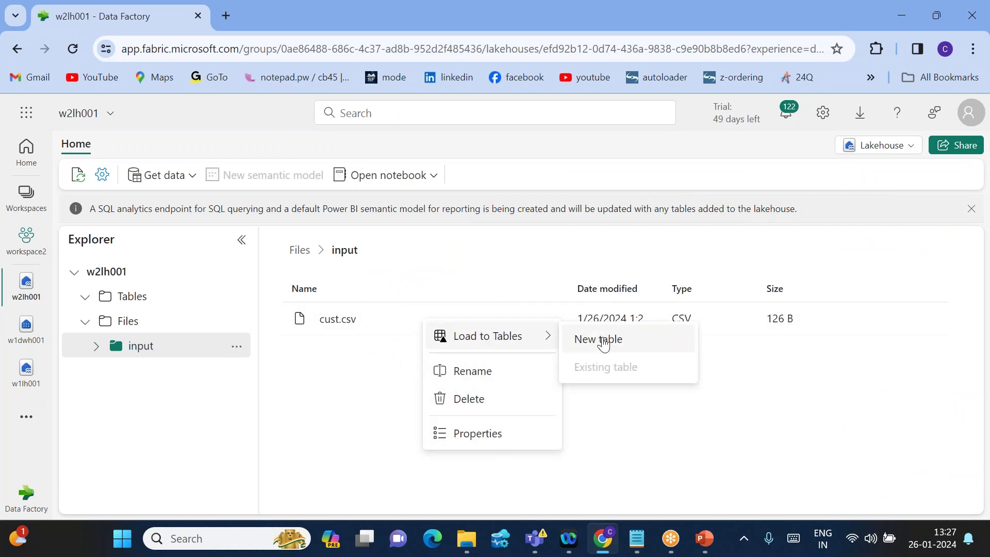
click(604, 341)
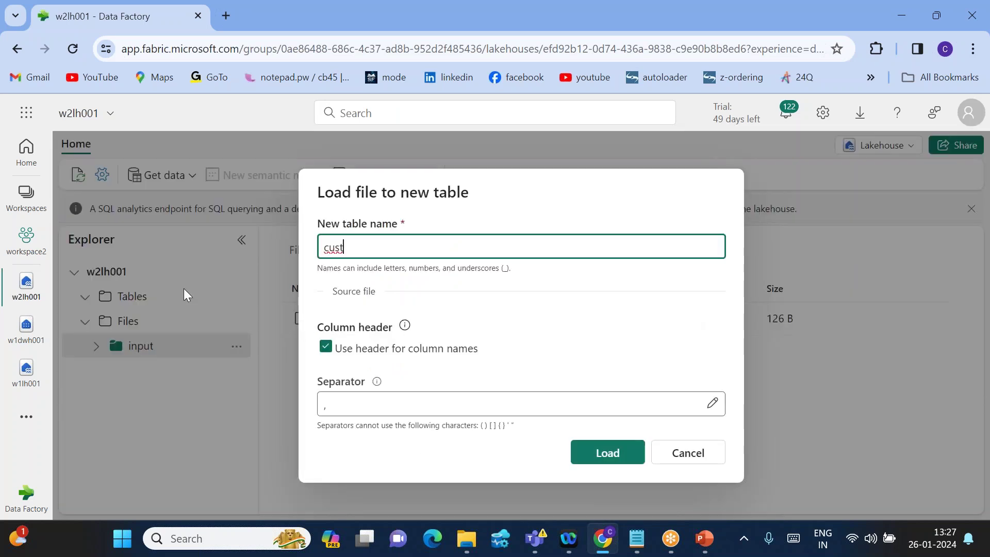
click(694, 466)
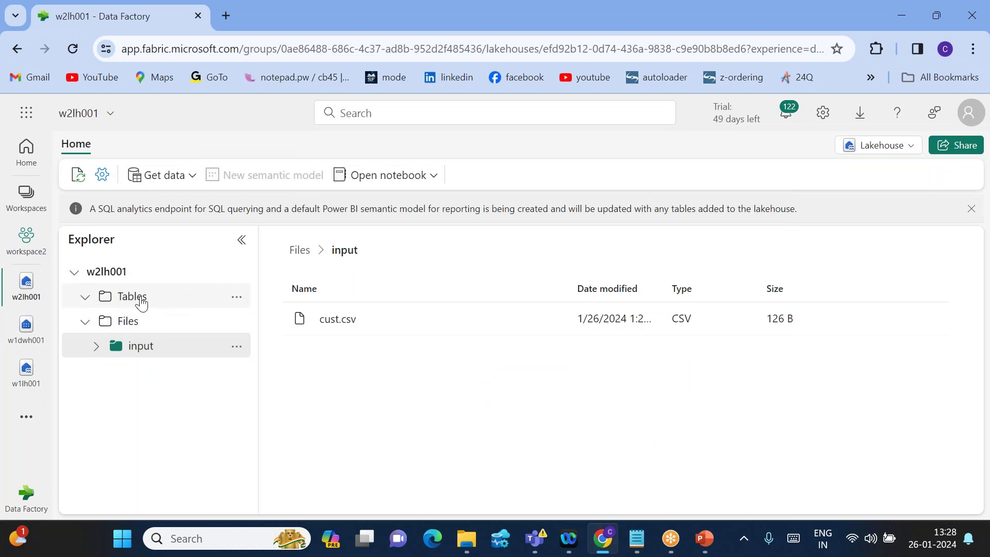
Step: Load cust.csv from the input folder into a new table named tblcust_csv
click(552, 319)
mouse_move(516, 342)
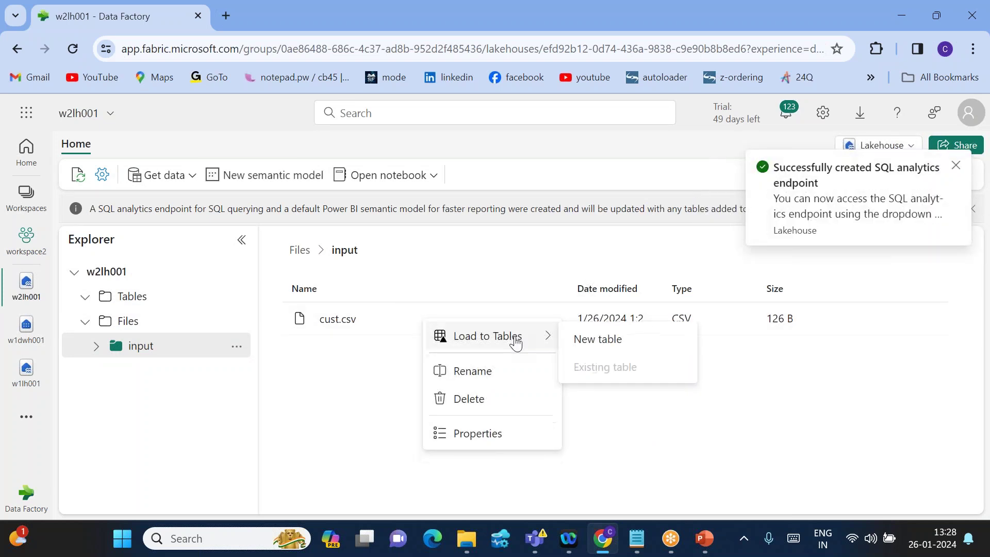
click(607, 350)
drag(371, 248, 320, 247)
click(358, 249)
text(tblcust_csv)
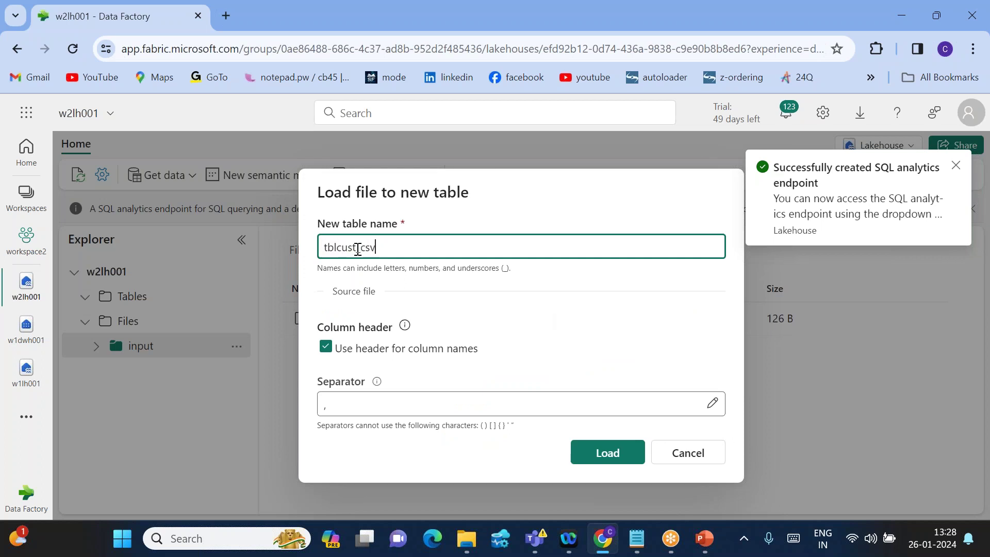
click(602, 453)
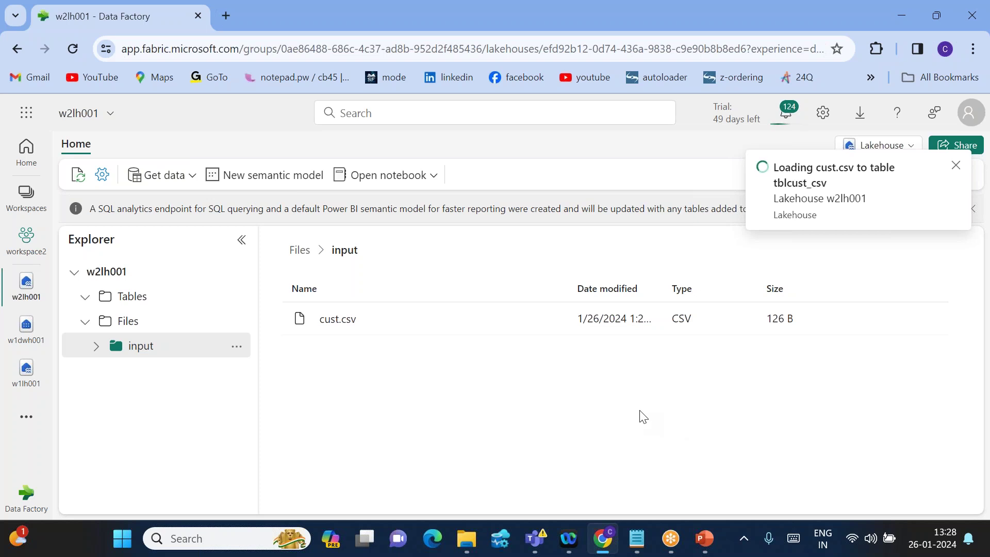
Step: Check the workspace diagram in the slide show, then refresh and expand Tables in lakehouse w2lh001
key(alt+Tab)
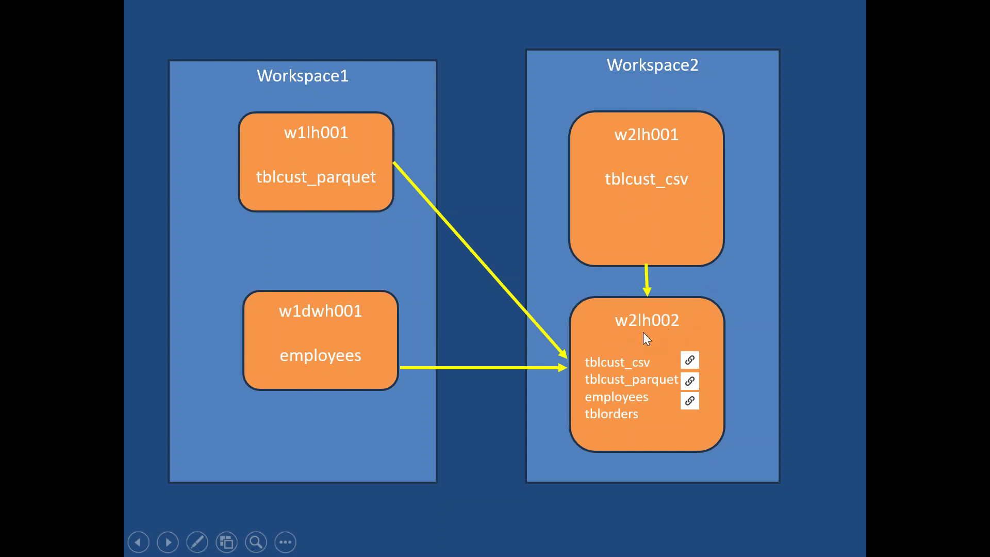
key(alt+Tab)
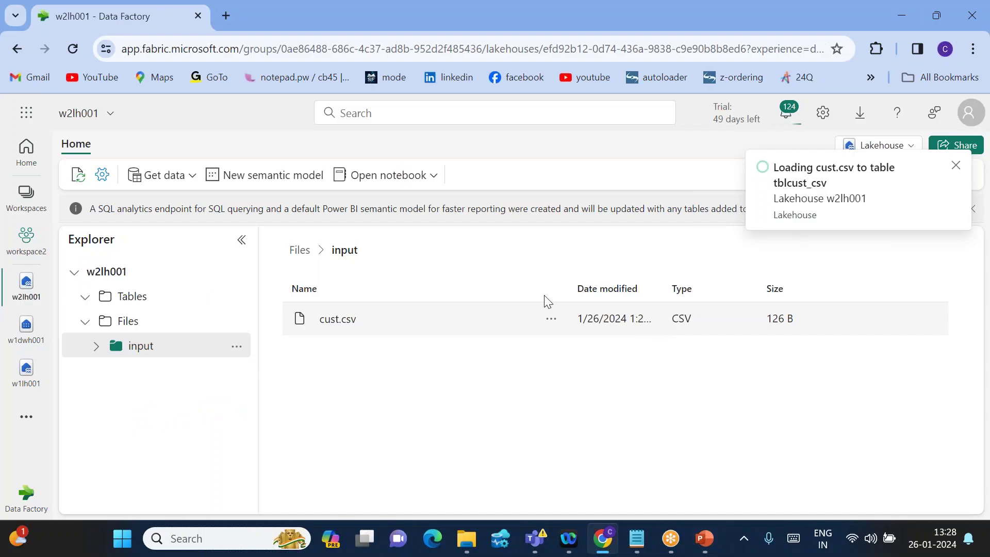
click(86, 297)
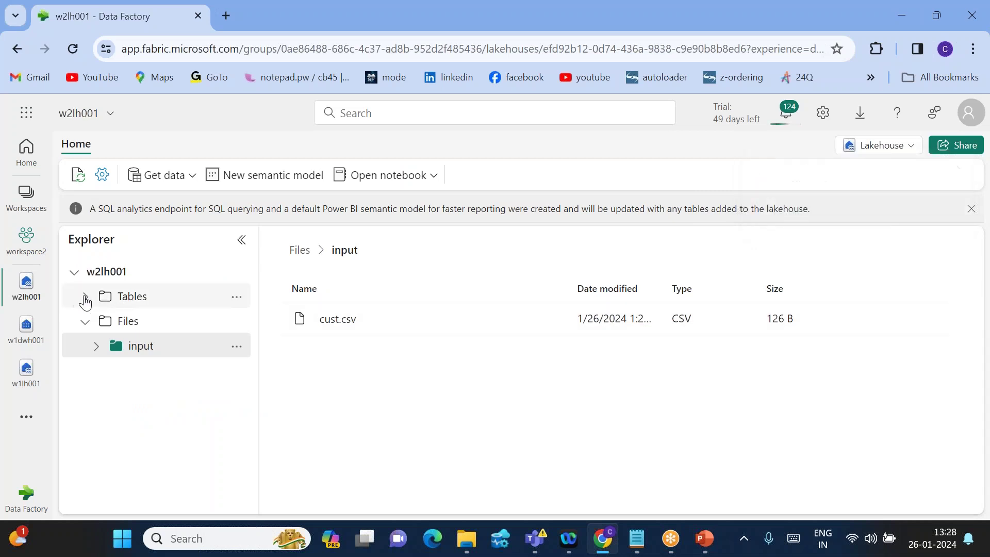
click(237, 297)
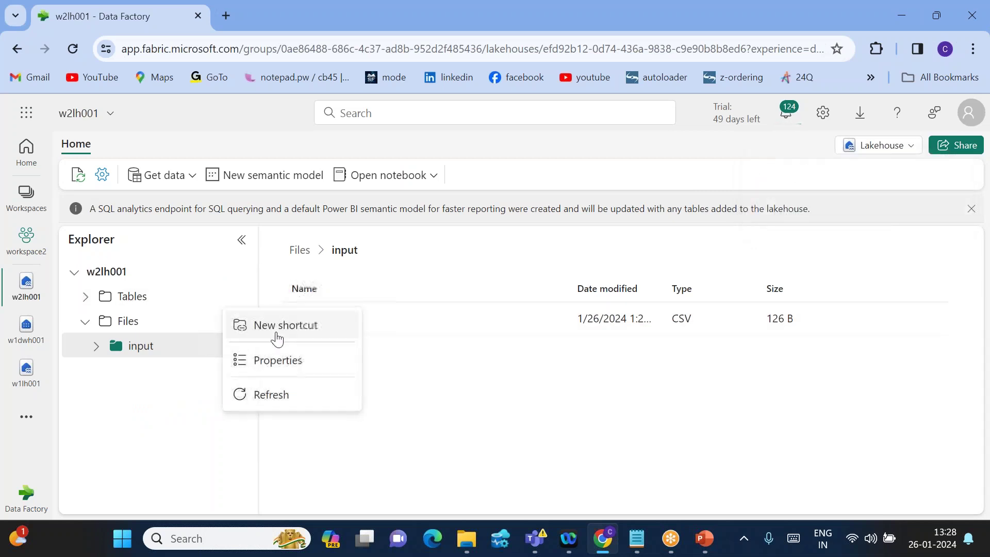
click(259, 396)
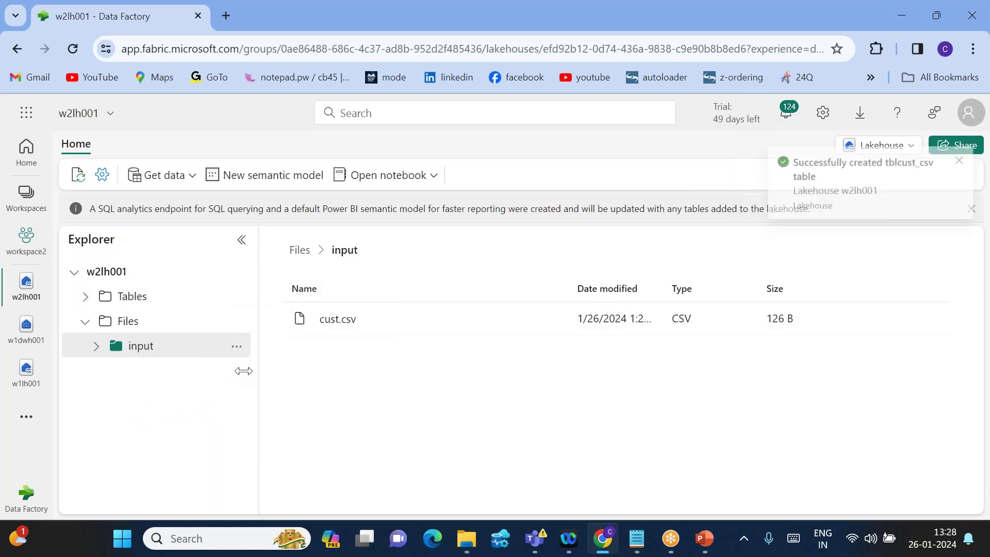
click(87, 297)
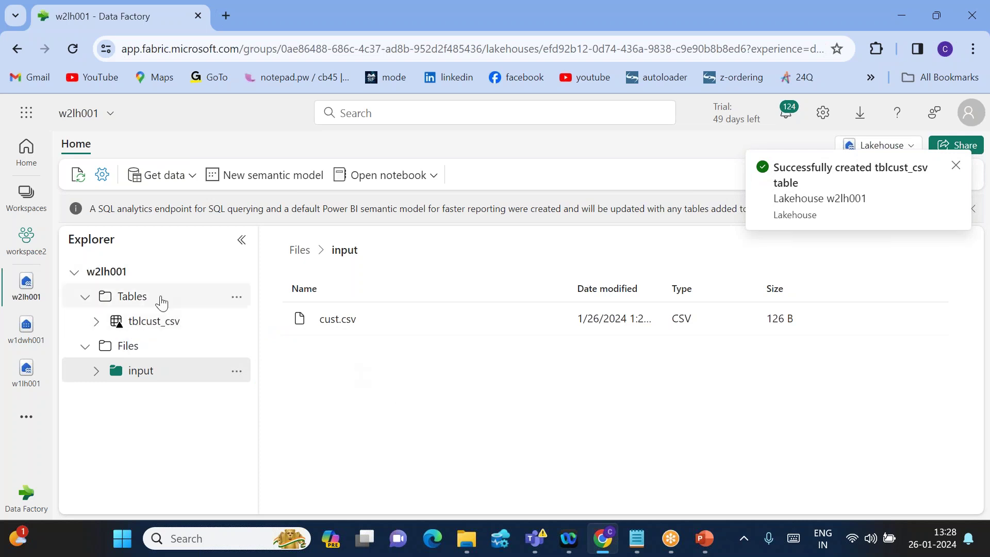
Step: Create a second lakehouse named w2lh002 in workspace2
mouse_move(36, 278)
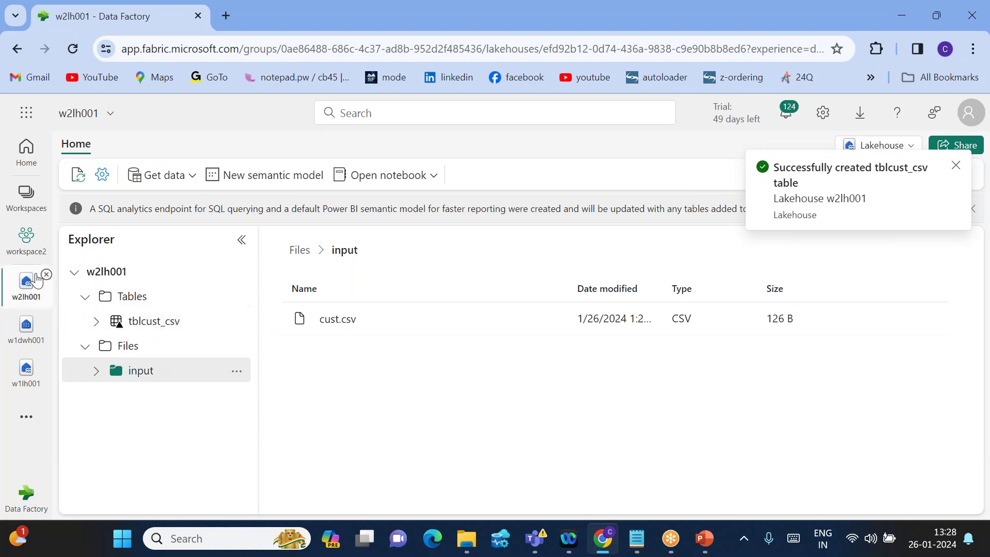
click(29, 242)
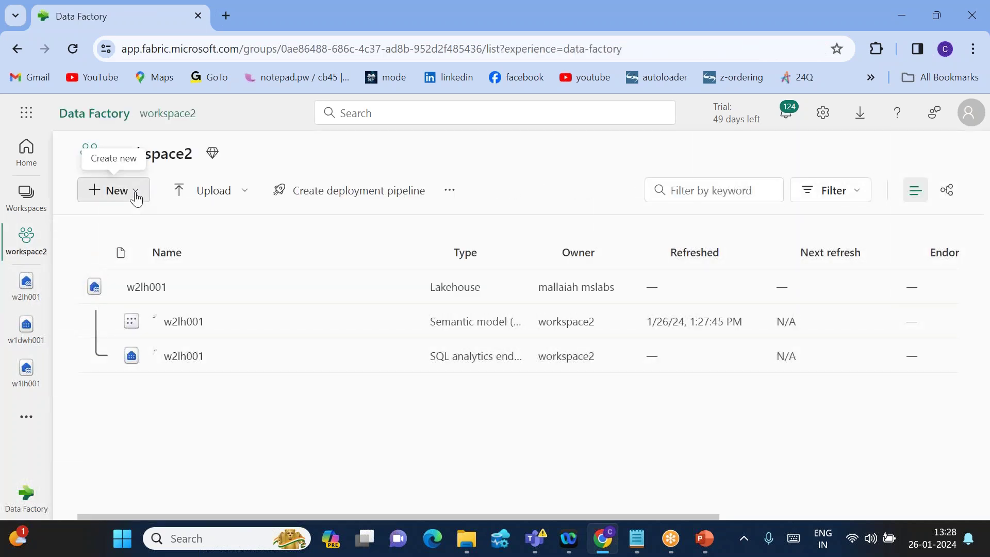
click(133, 194)
click(139, 291)
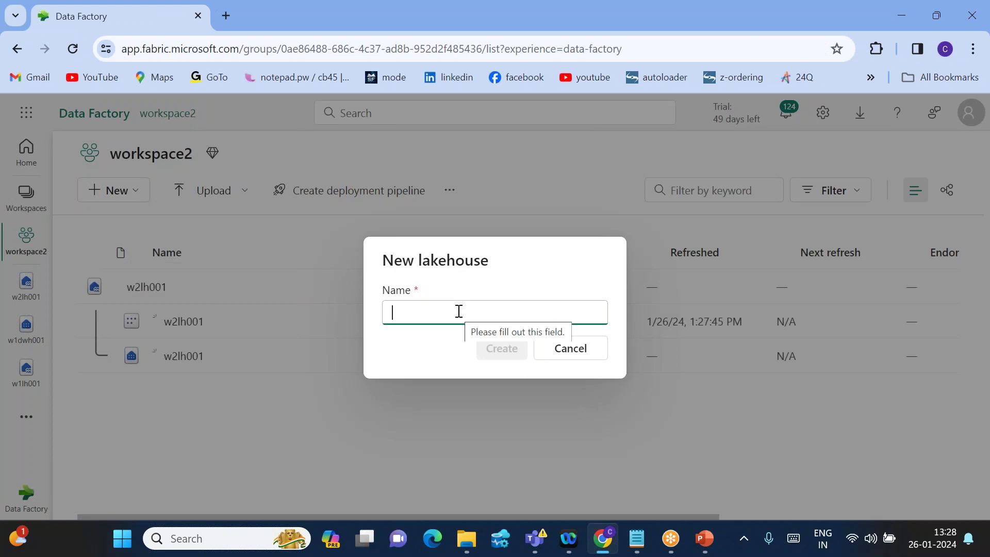
text(w2lh002)
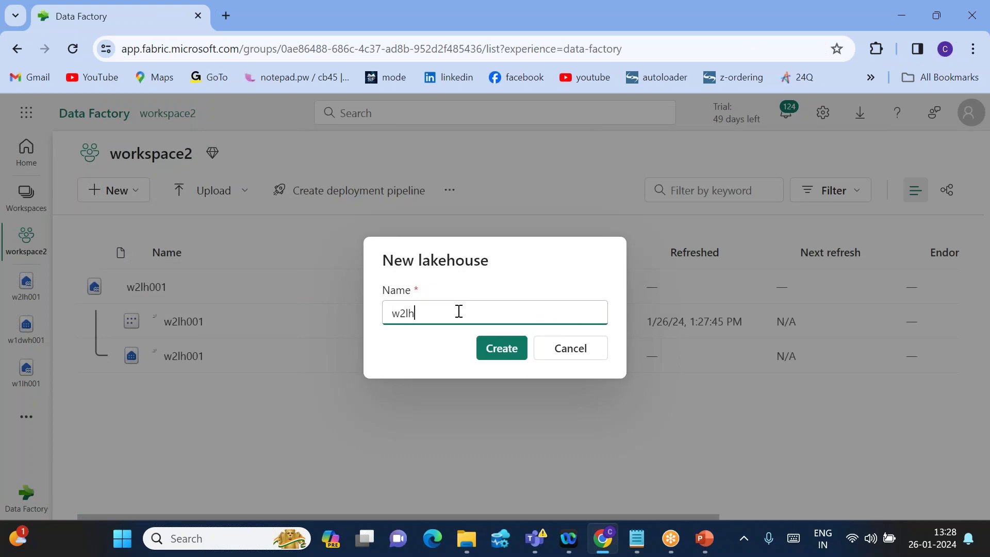
click(495, 349)
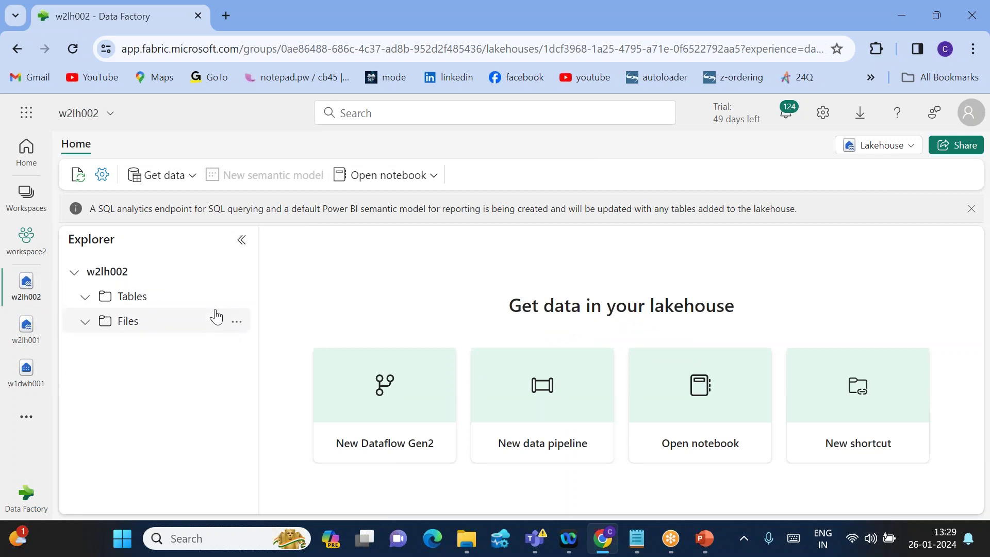
Step: Add a subfolder named input under Files in lakehouse w2lh002 and open it
click(237, 324)
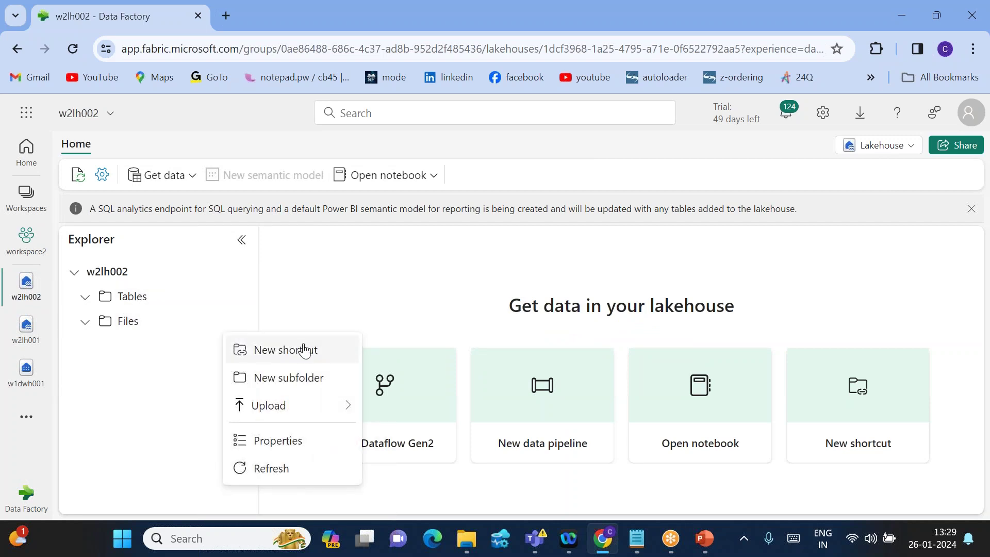
click(269, 380)
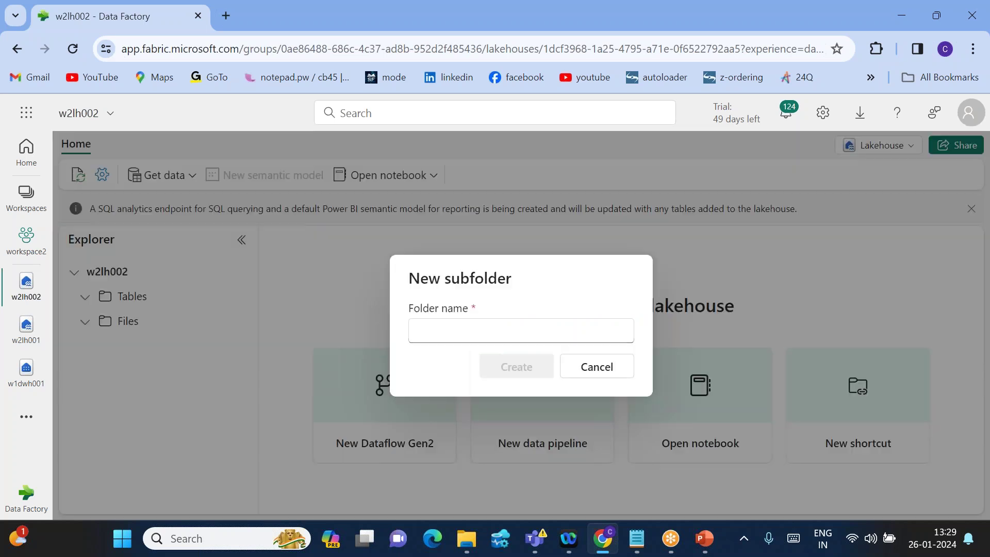
text(input)
key(Return)
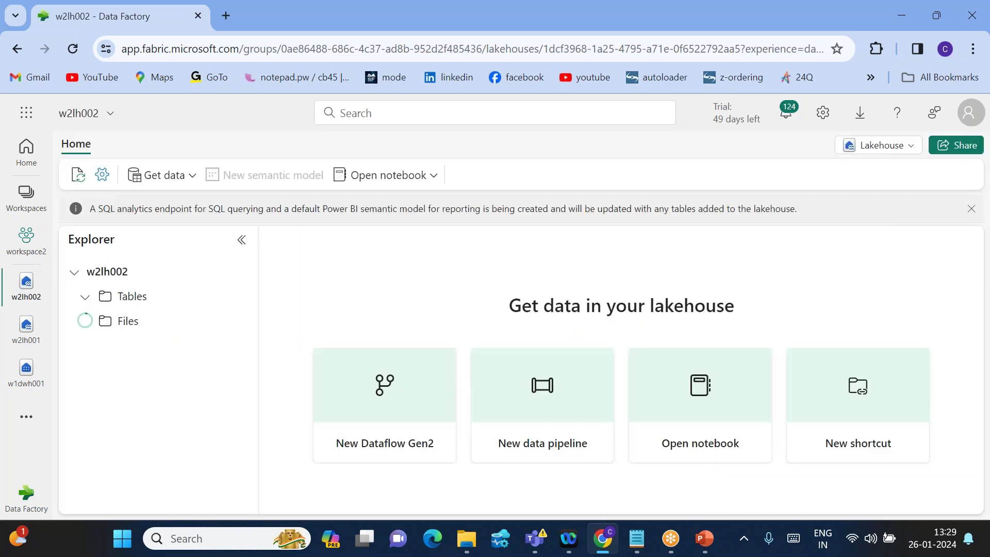
click(152, 352)
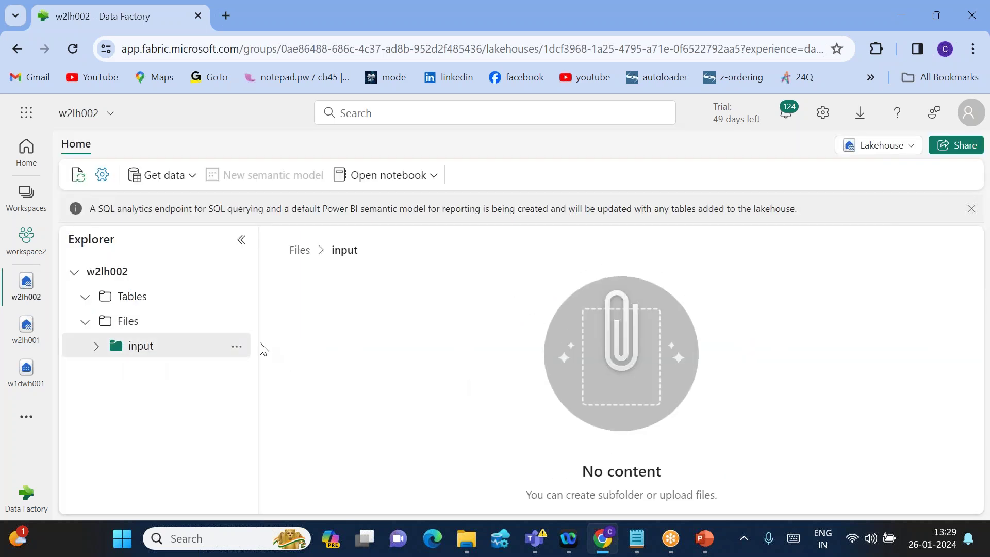
Step: Start a file upload into the input folder of lakehouse w2lh002 and browse for the local file
click(236, 346)
mouse_move(308, 378)
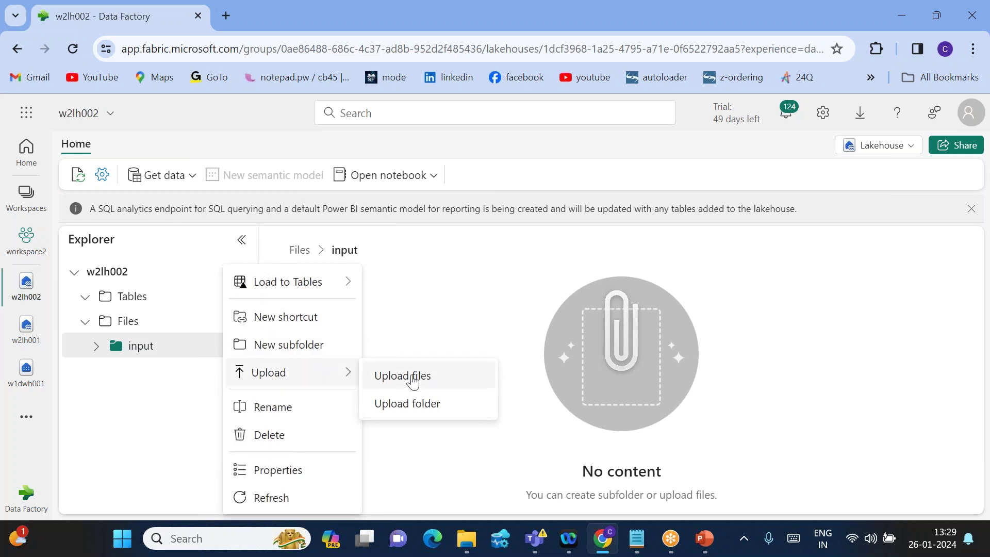
click(404, 377)
click(949, 217)
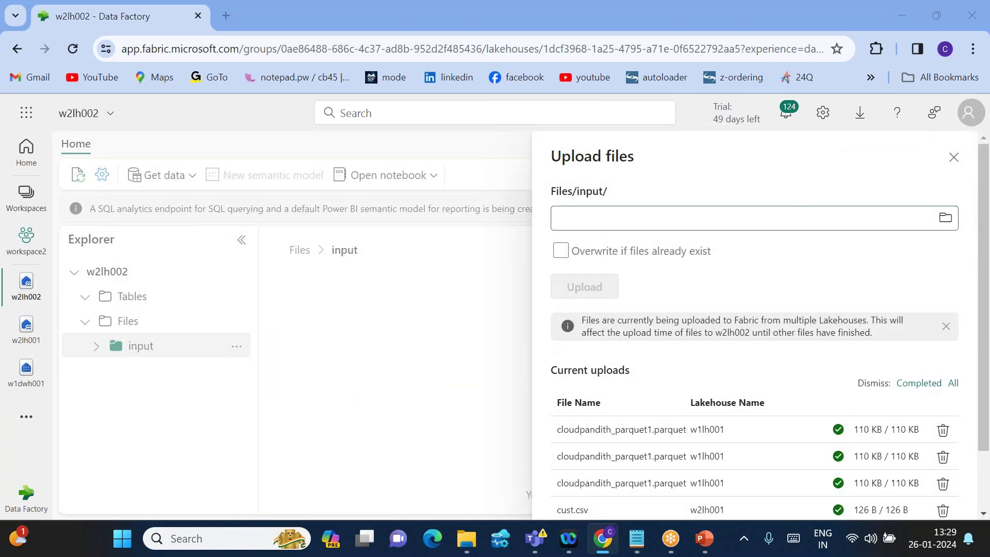
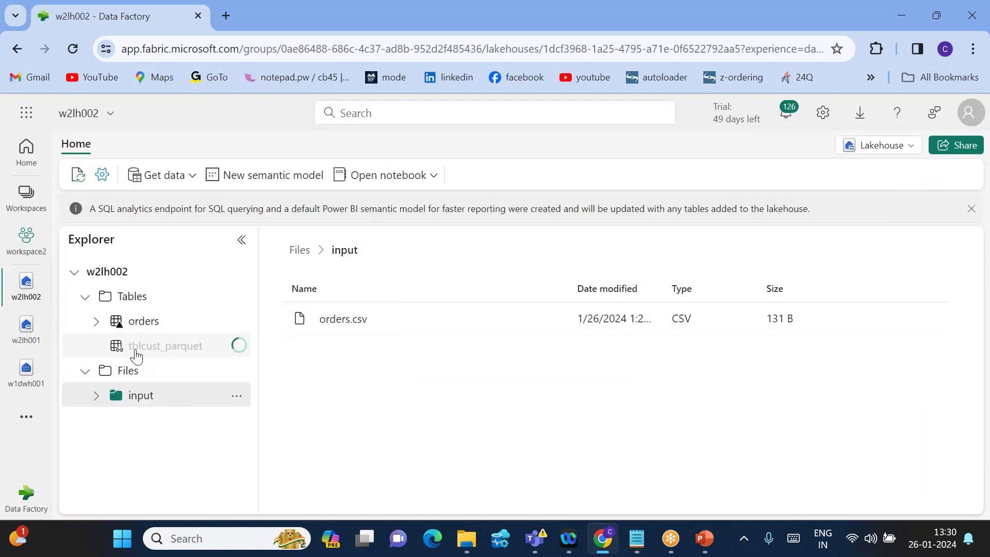
Step: Start a new Microsoft OneLake shortcut under Tables in lakehouse w2lh002 with warehouse w1dwh001 as its source
mouse_move(134, 345)
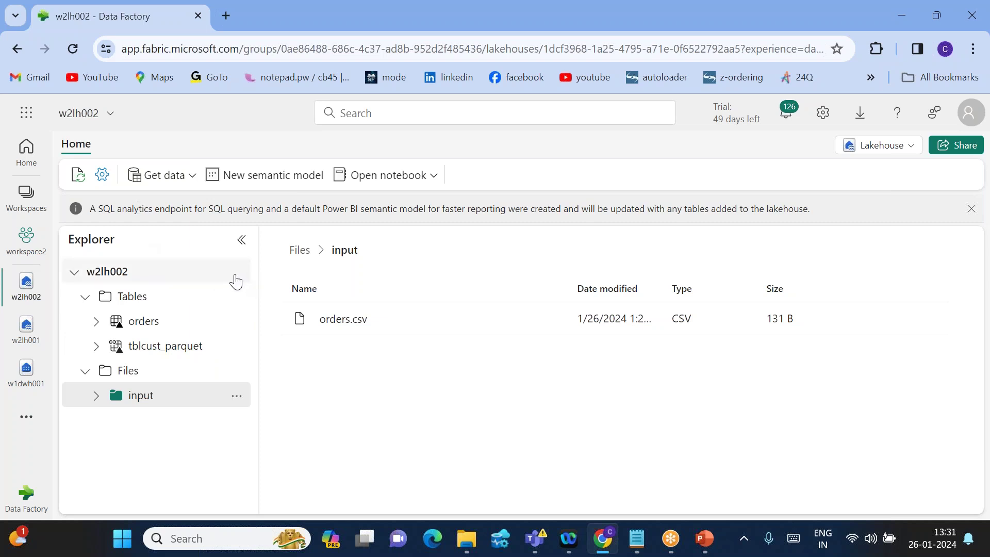
click(237, 299)
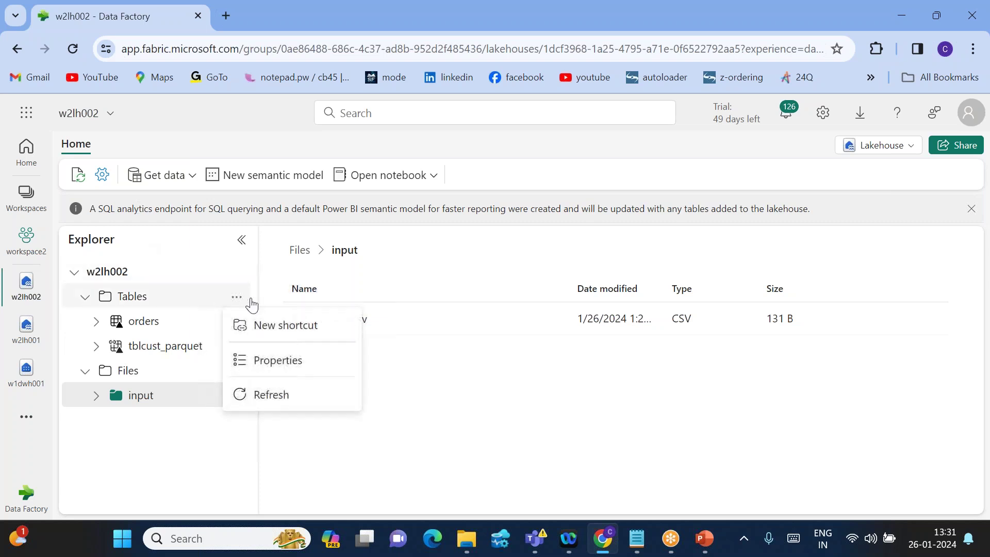
click(295, 326)
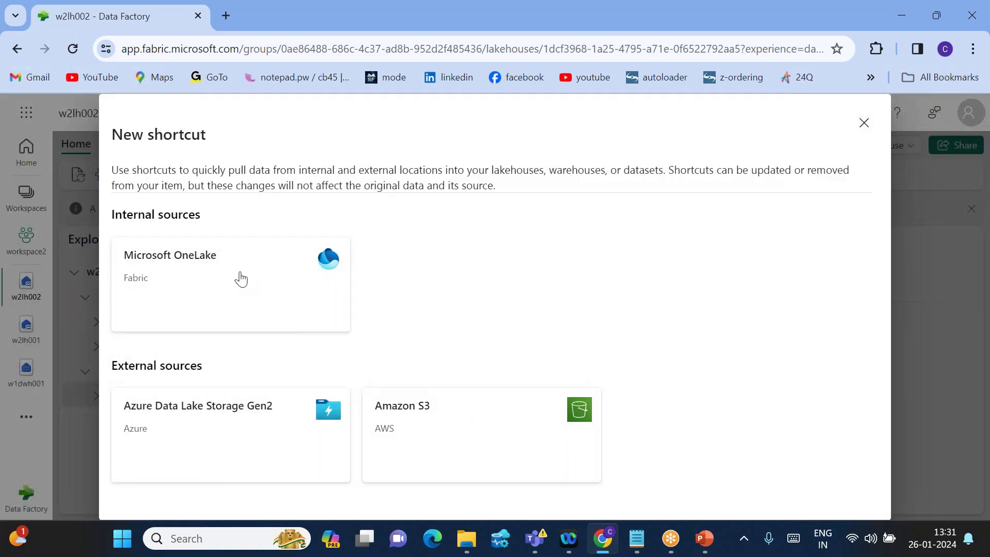
click(238, 277)
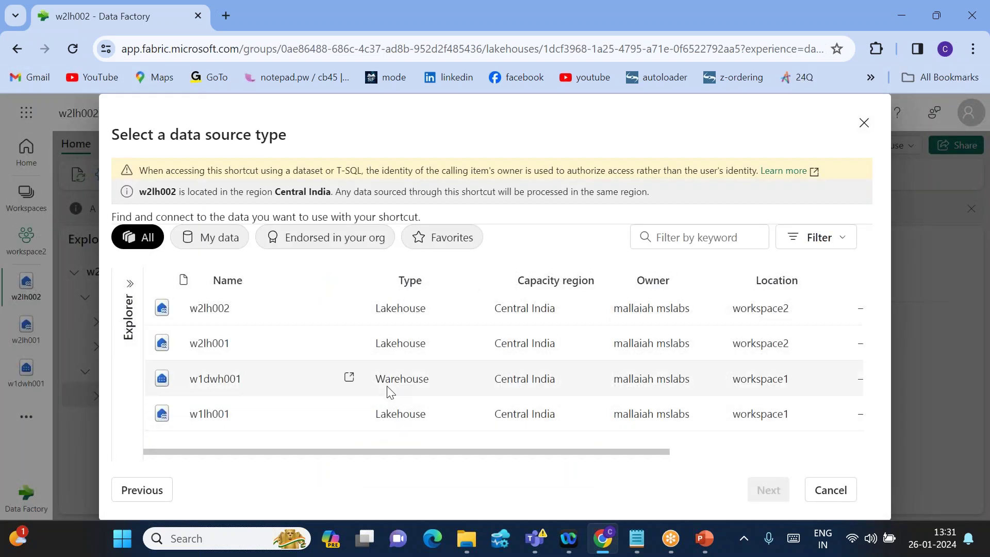
click(243, 380)
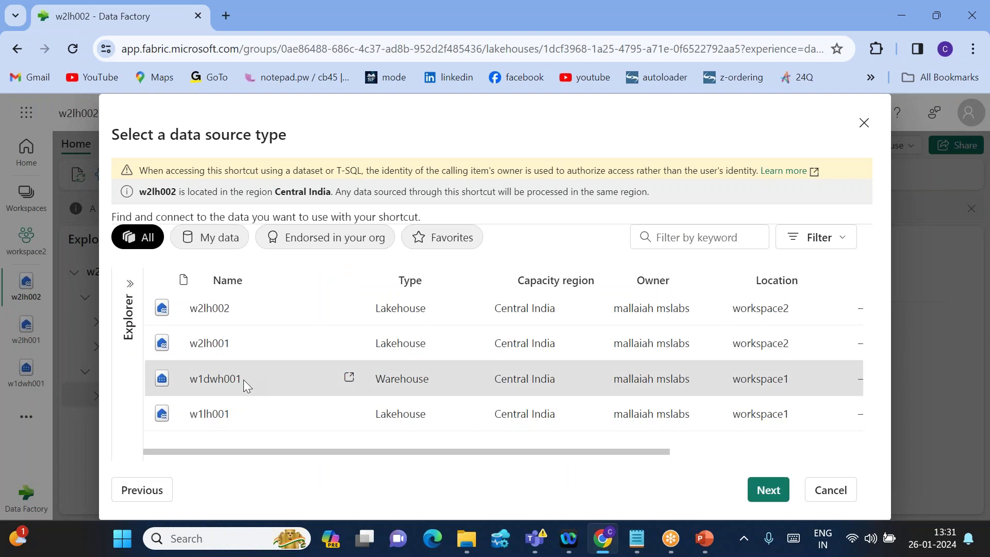
mouse_move(704, 539)
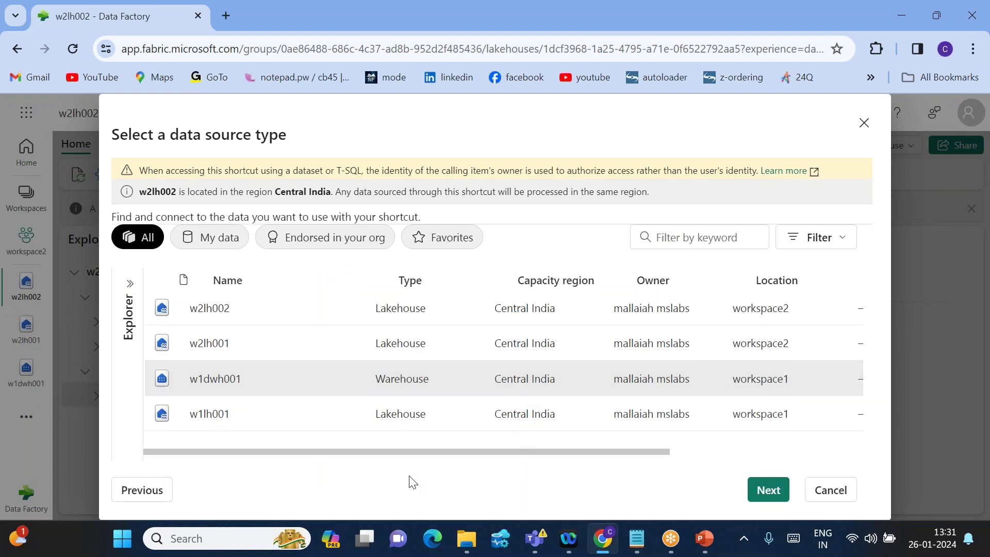
click(768, 491)
Step: Select the employees table under the dbo schema, create the shortcut to it and close the dialog
click(132, 302)
click(145, 327)
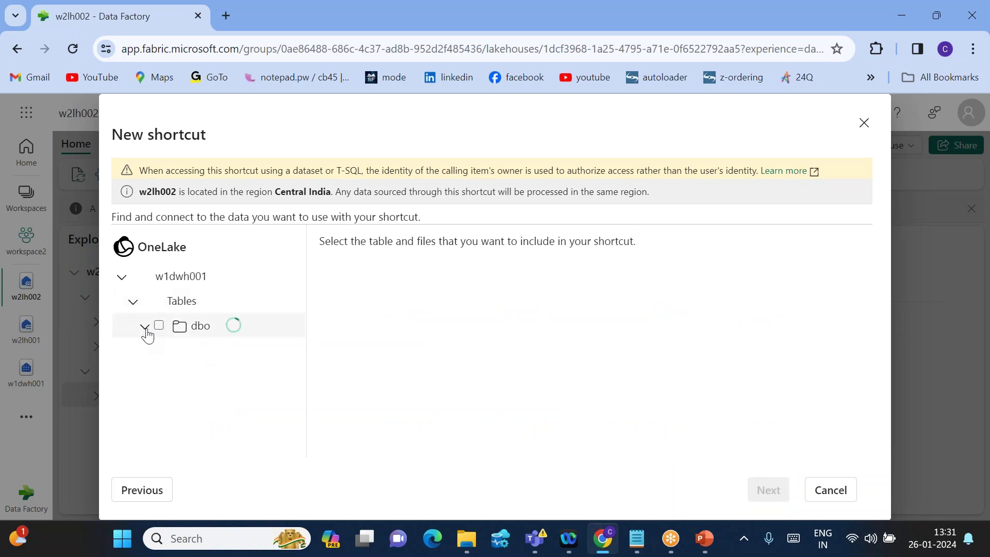
click(171, 350)
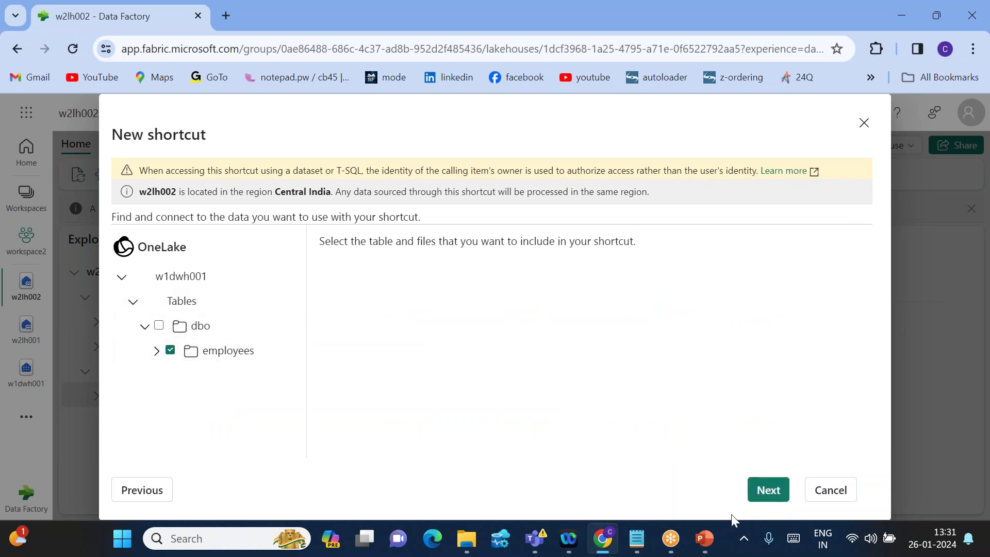
click(780, 493)
click(776, 496)
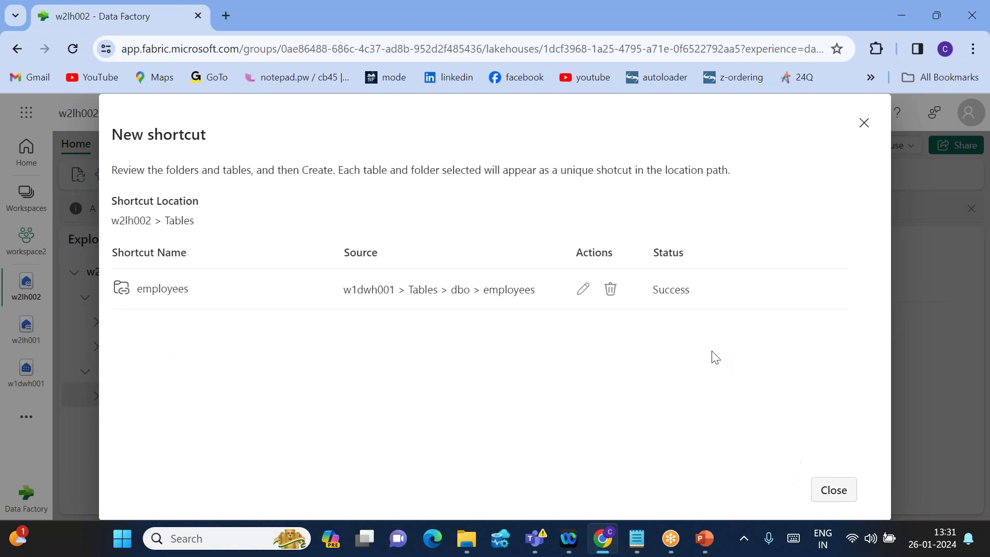
drag(659, 289, 700, 289)
click(836, 490)
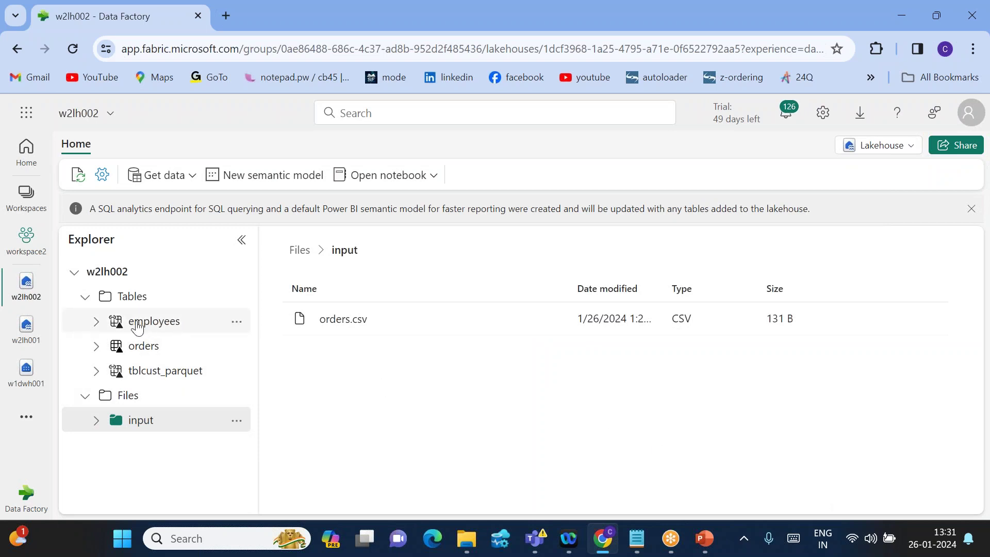
Step: Start a new Microsoft OneLake shortcut under Tables in lakehouse w2lh002 with lakehouse w2lh001 from workspace2 as its source
click(237, 299)
click(292, 330)
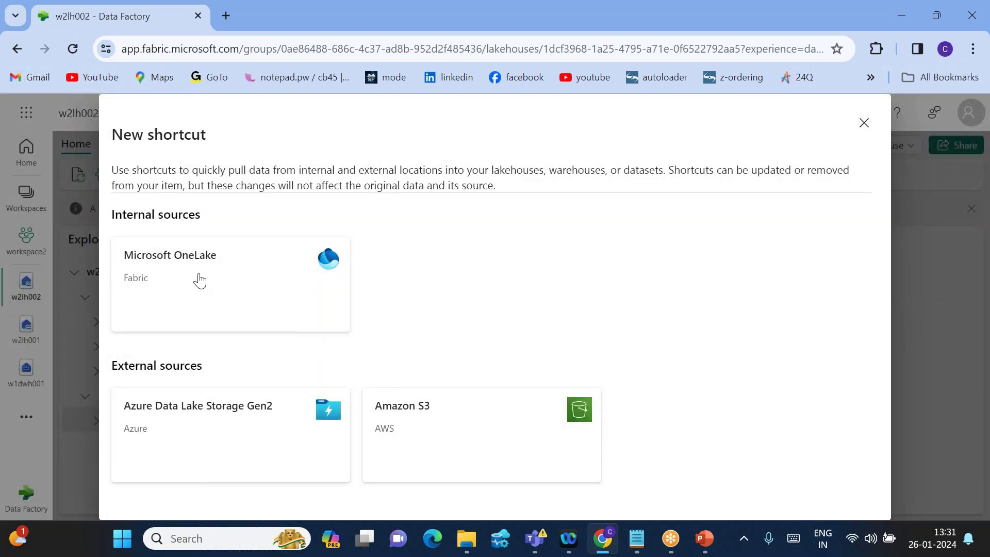
click(200, 280)
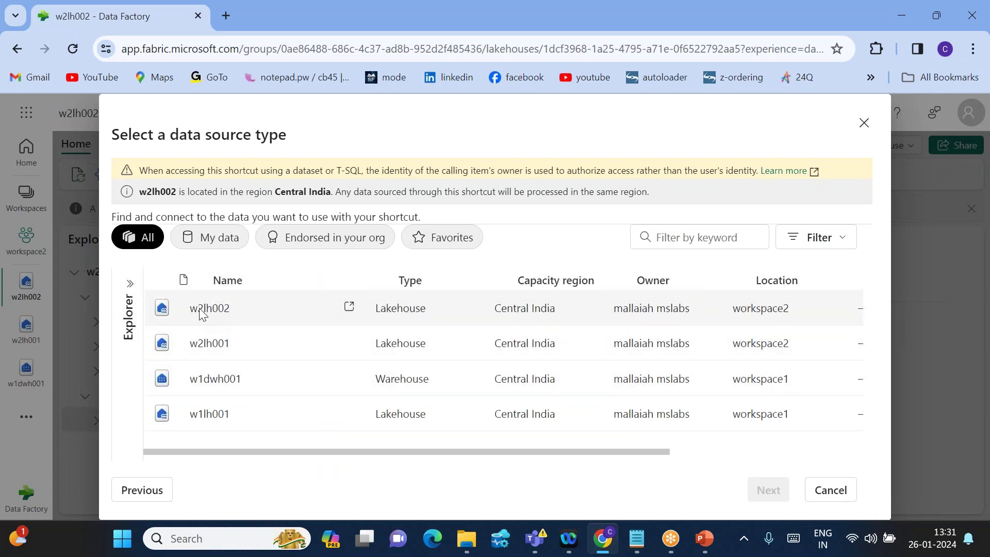
click(212, 345)
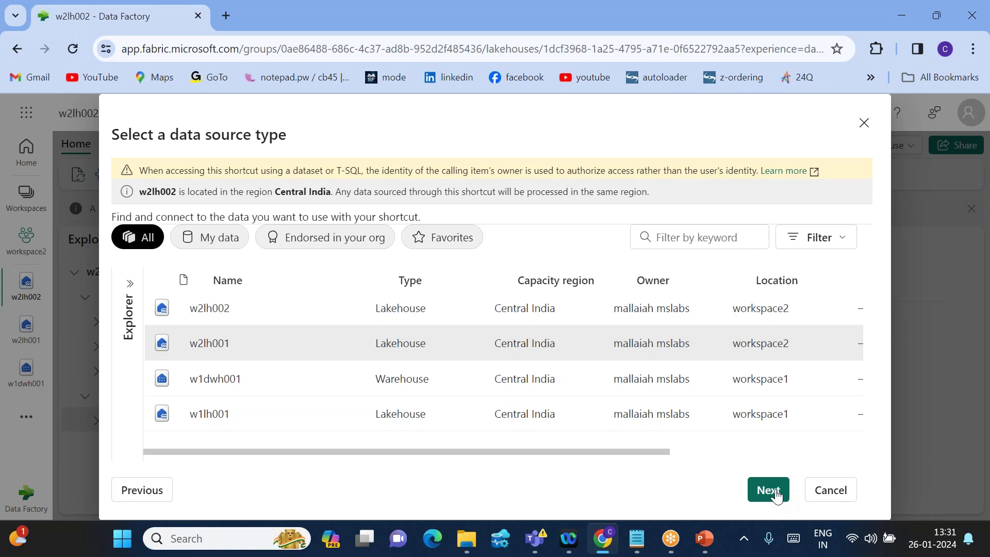
click(774, 493)
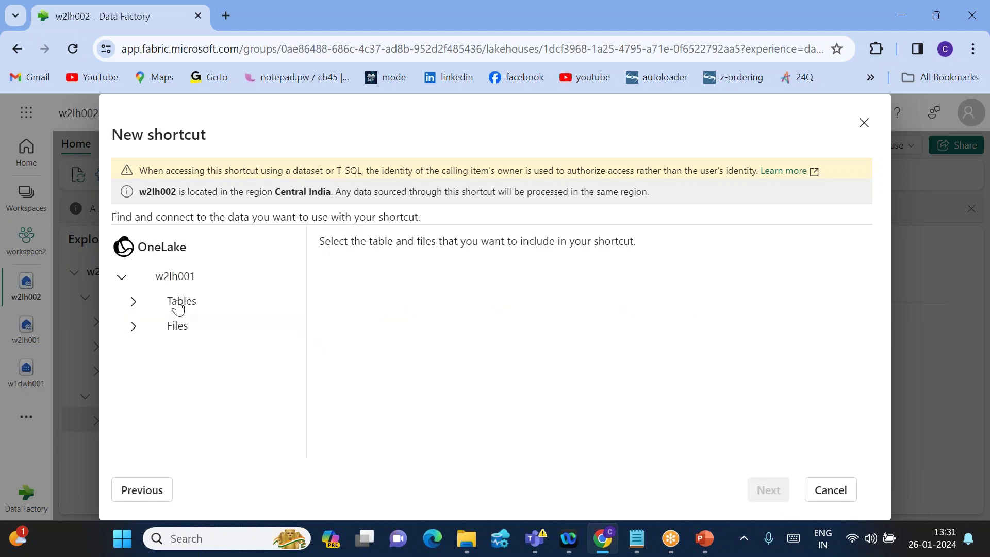
Step: Select the tblcust_csv table of w2lh001, create the shortcut to it and close the dialog
click(135, 303)
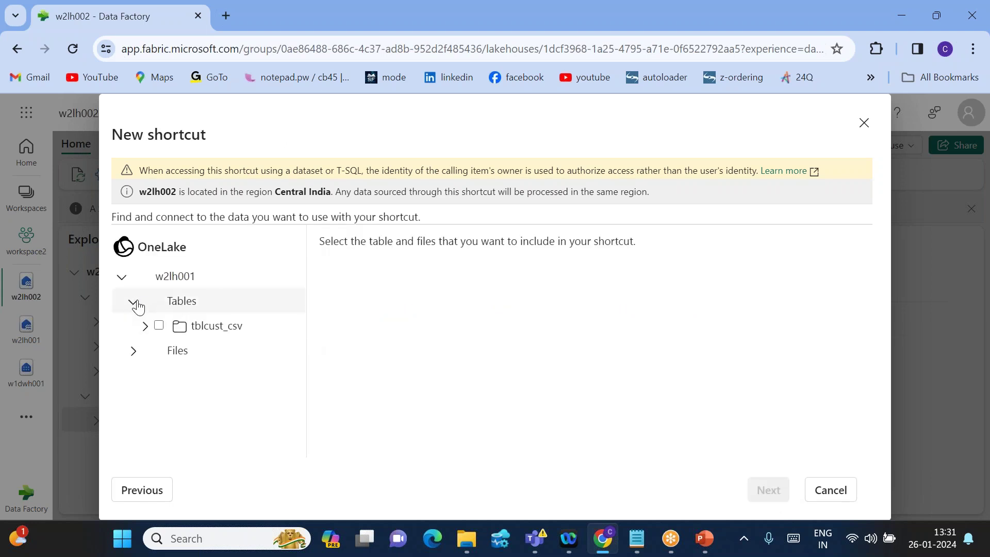
click(158, 326)
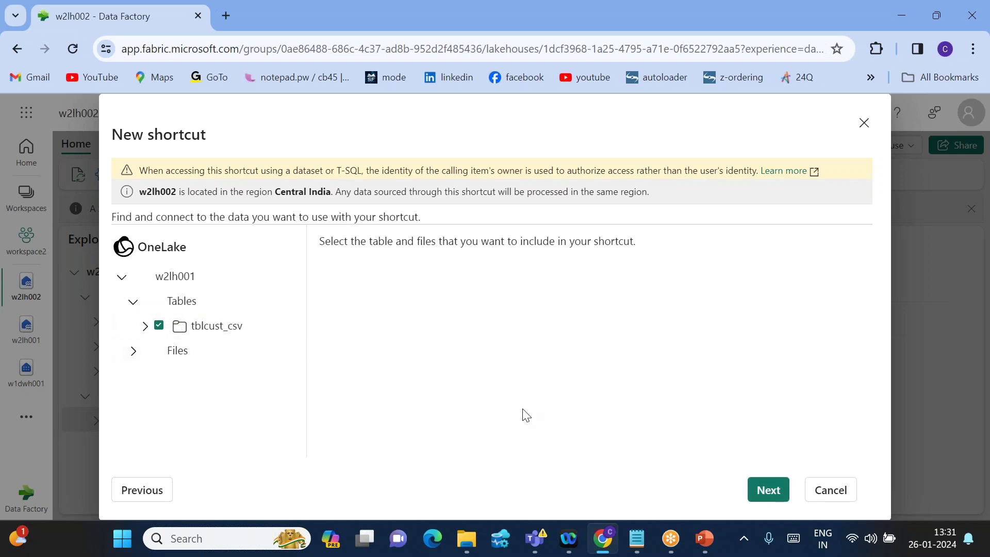
click(766, 491)
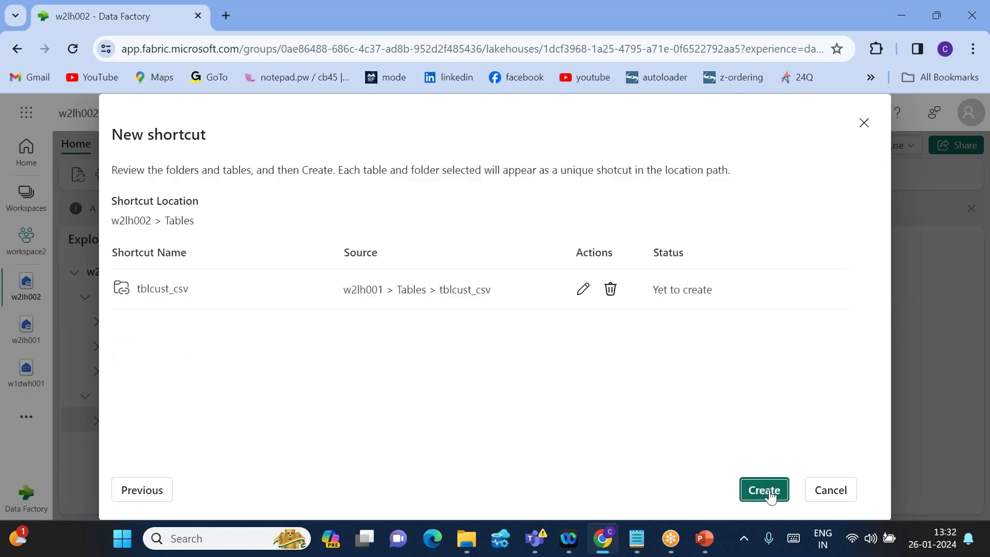
click(770, 494)
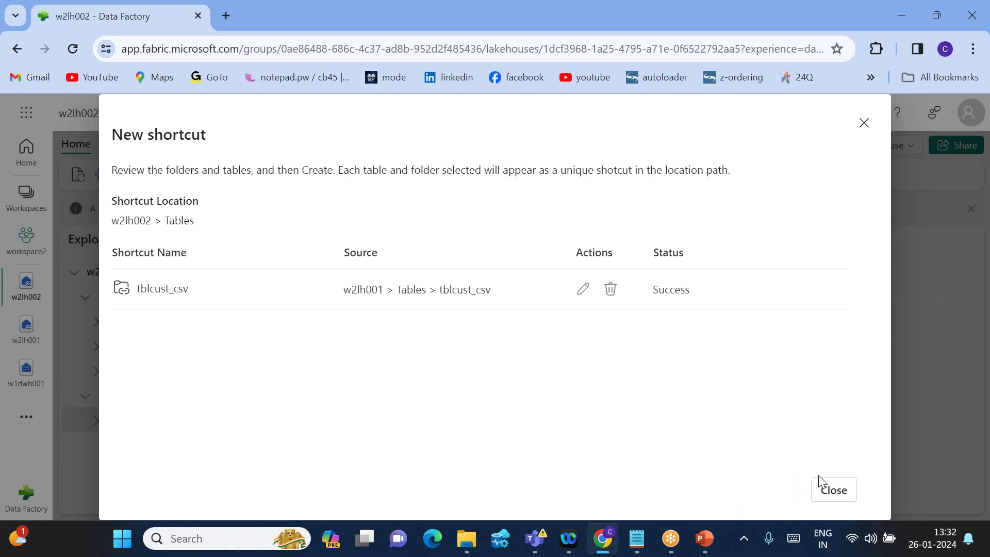
click(836, 491)
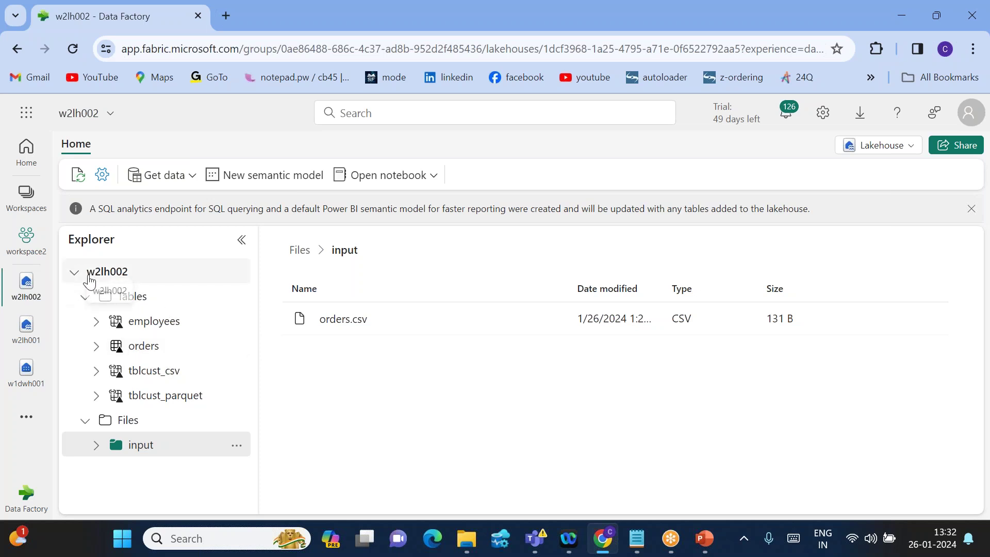
Step: Open the SQL analytics endpoint of w2lh002 from workspace2 and create a new SQL query in it
click(28, 245)
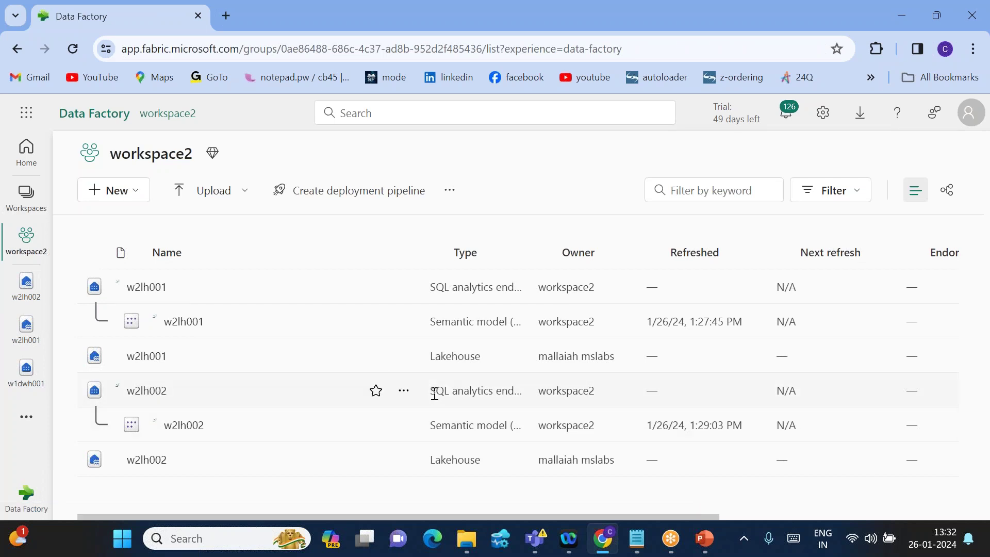
drag(434, 393, 502, 394)
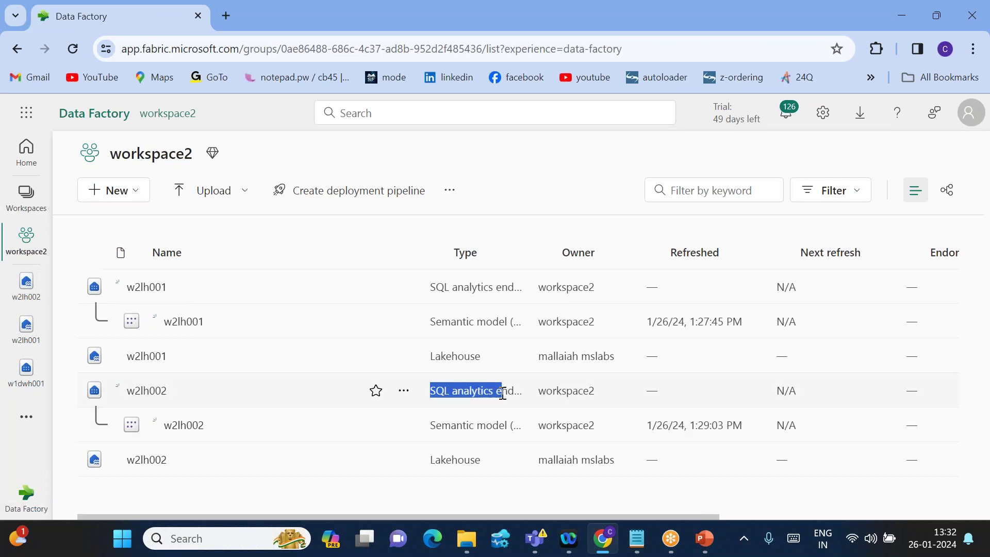
click(150, 394)
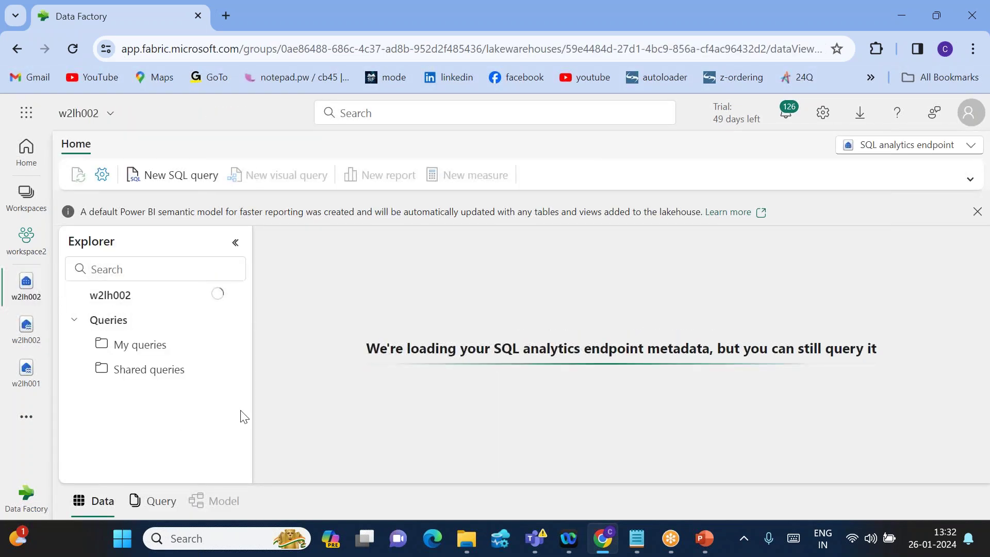
click(175, 177)
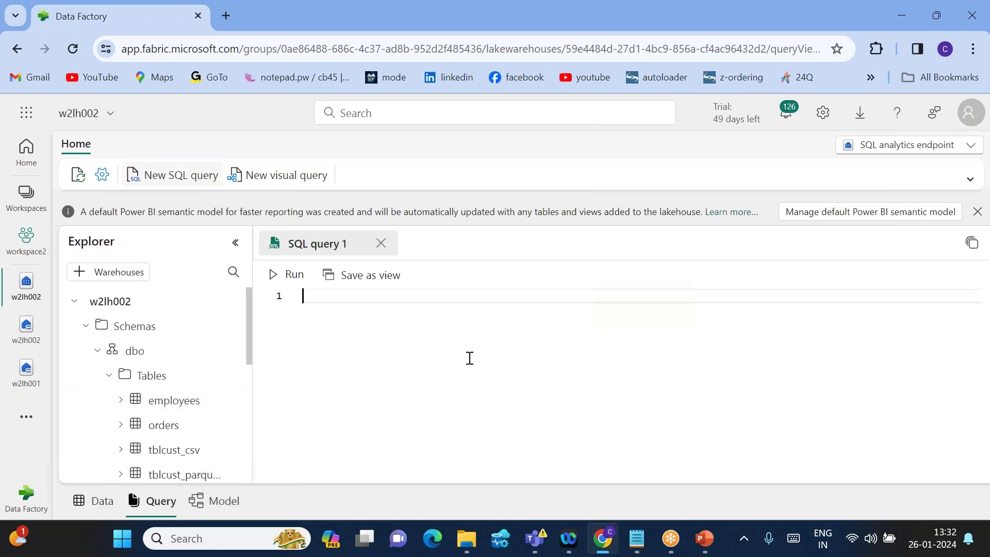
Step: Write the query "select * from employees" and run it
text(sele)
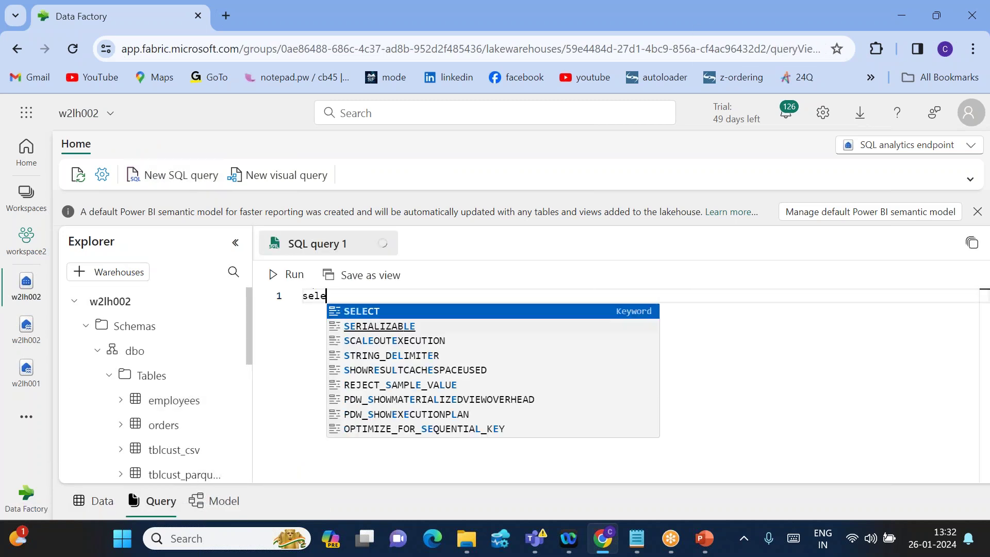
text(ct * from employees)
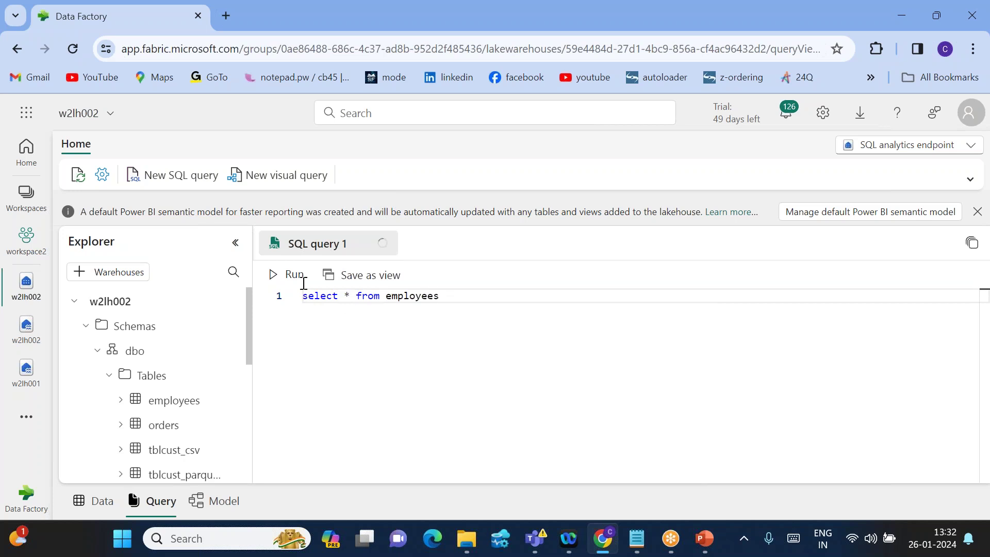
click(292, 275)
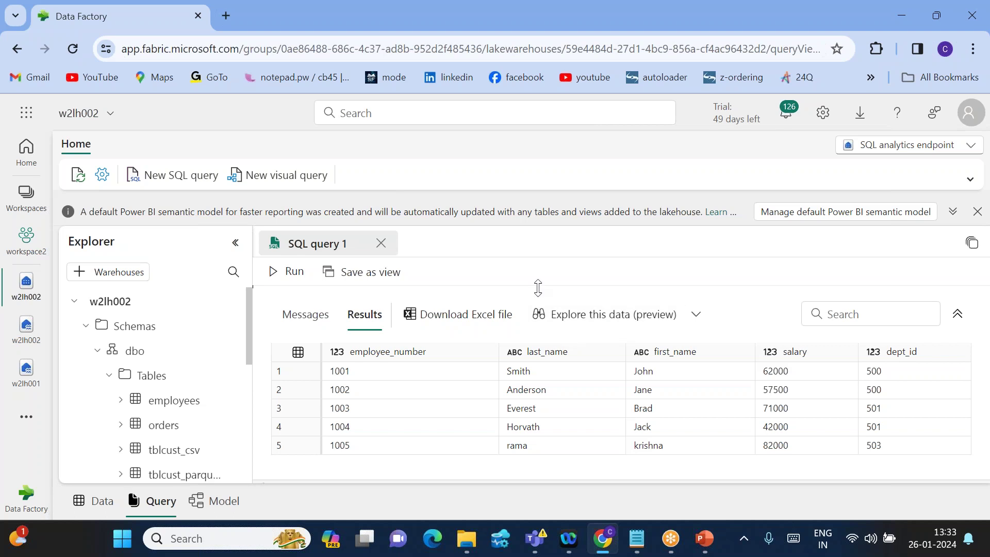
Step: Extend the employees query with a where clause using employee_number in for the first two employee numbers in the results, and run it
drag(538, 288, 545, 352)
click(457, 298)
text(where )
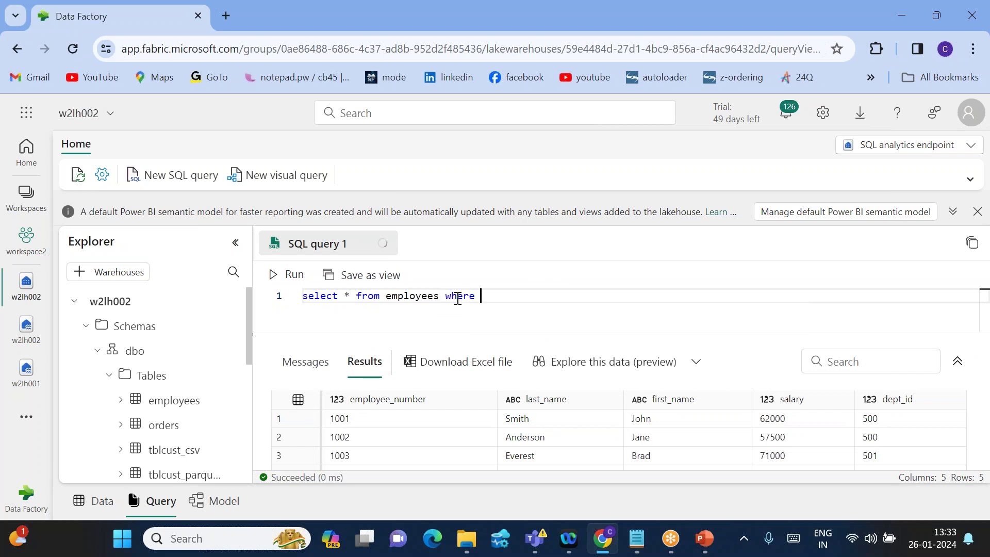
text(employee_number in (10001,)
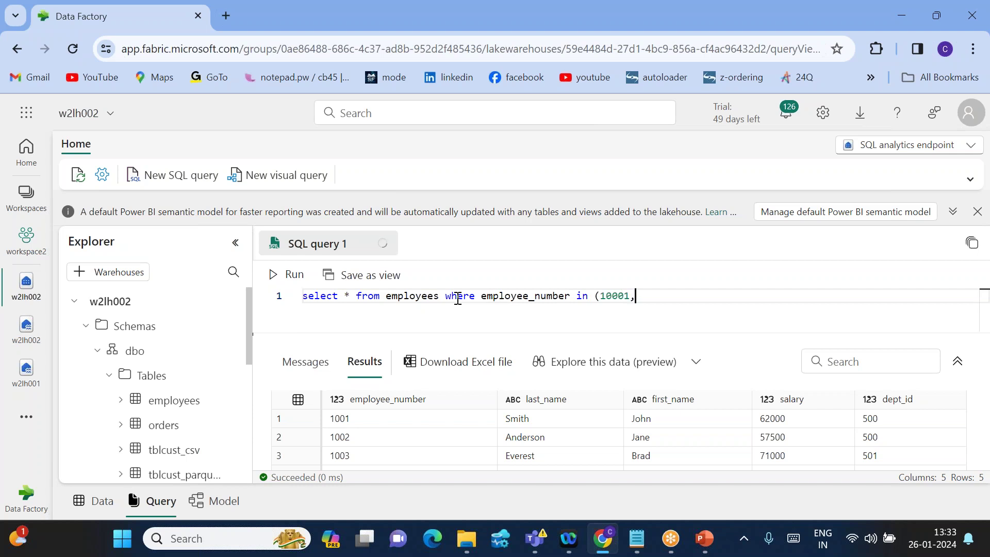
key(BackSpace)
key(BackSpace)
text(1,1002))
click(291, 274)
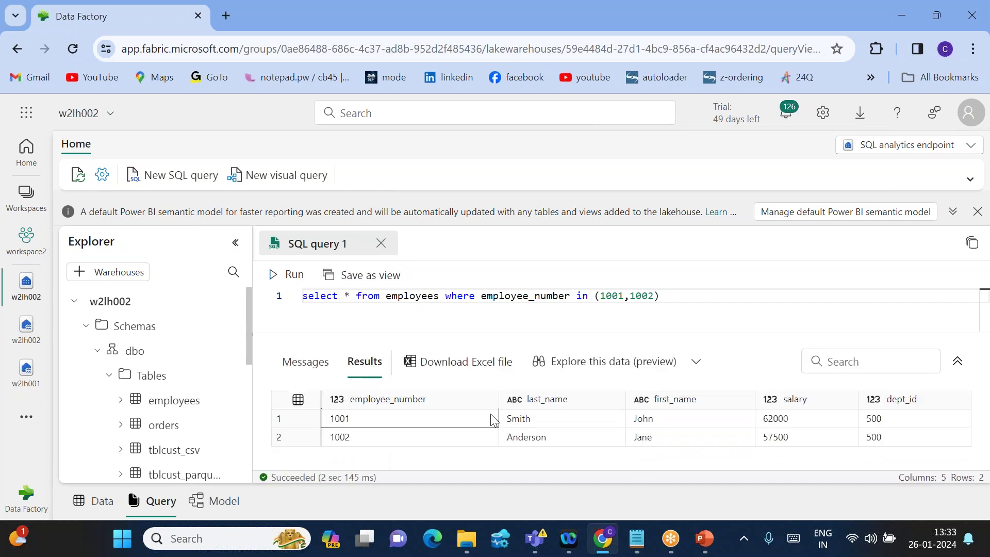
Step: Change the query to "select * from orders" without the filter and run it
drag(684, 298, 387, 297)
key(BackSpace)
text(orders)
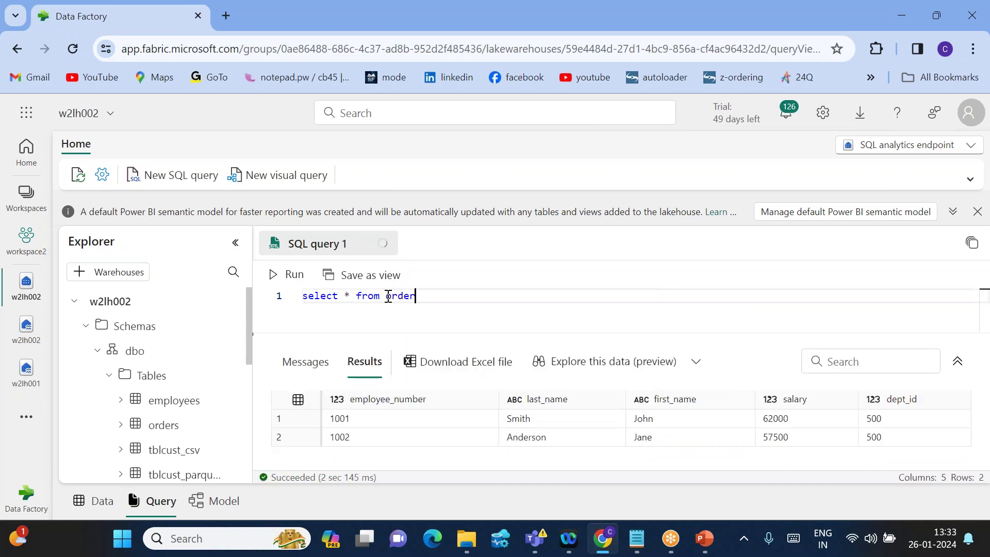
click(292, 275)
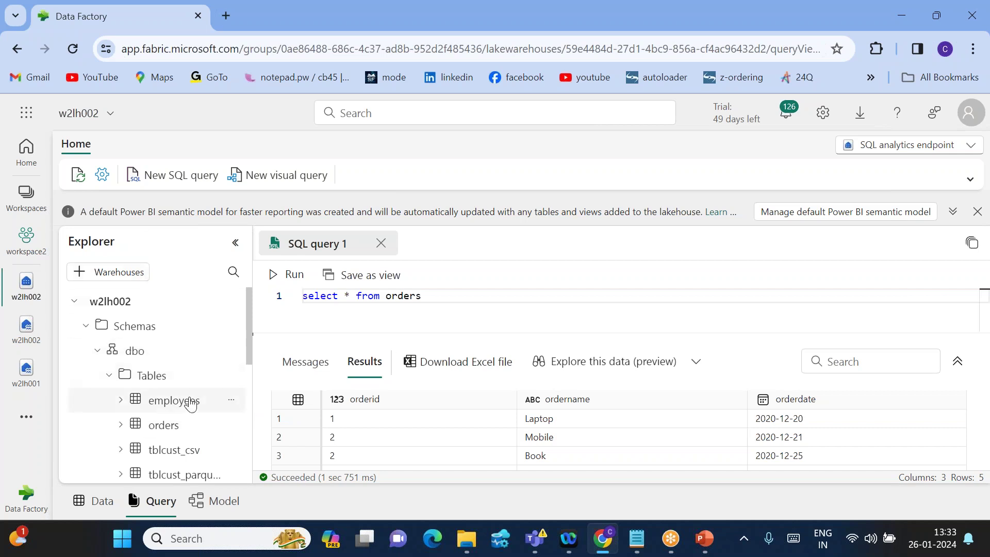
click(420, 320)
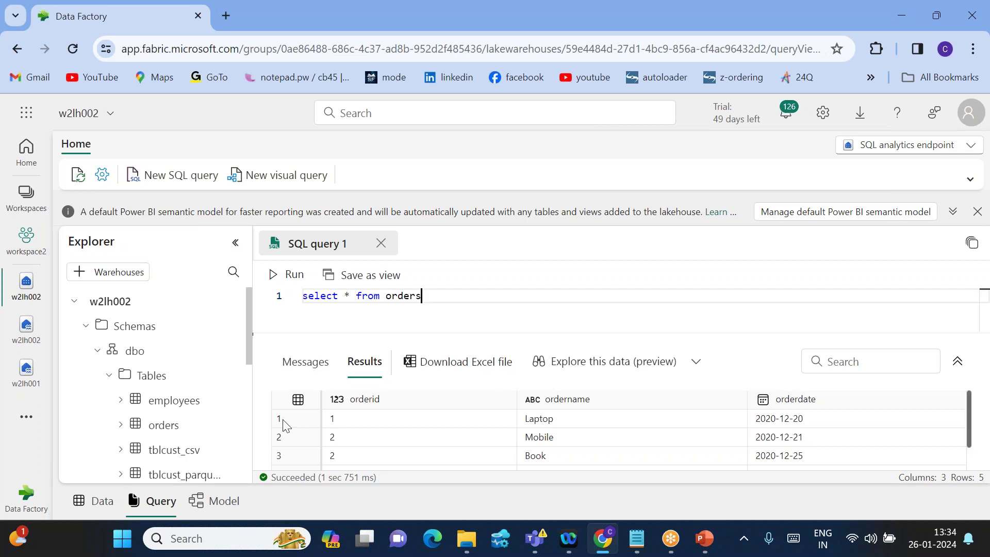
Step: Replace orders with tblcust_parquet in the query and run it
double_click(411, 299)
text(tblcus)
text(_parquet)
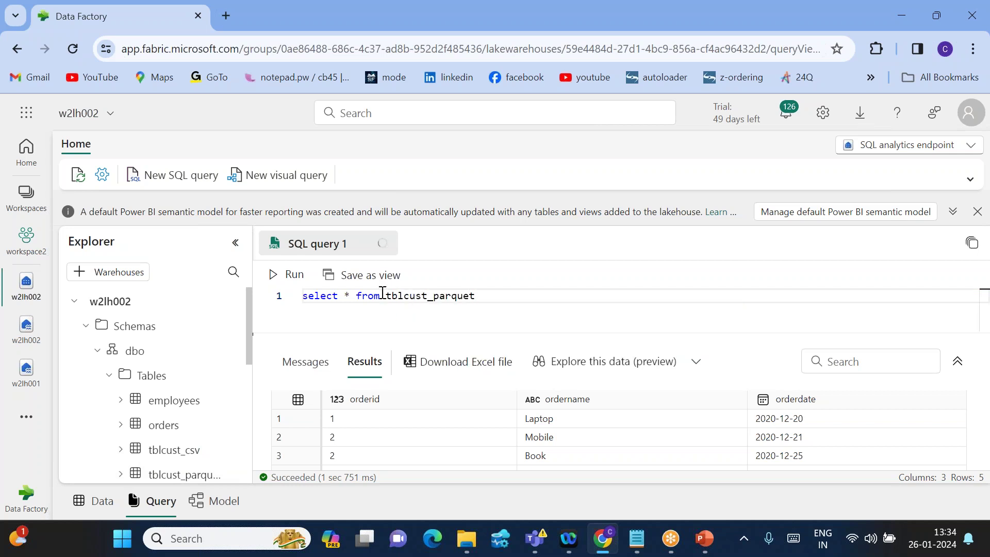
click(277, 274)
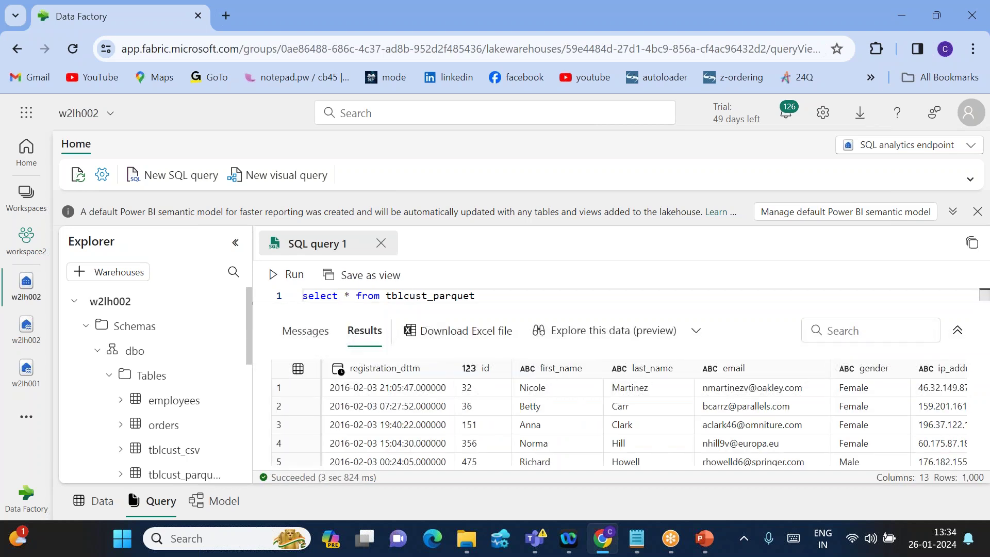
Step: Examine the column and row counts and the full extent of the tblcust_parquet results, then review the endpoint's table list
double_click(972, 478)
double_click(924, 477)
scroll(819, 413, right, 10)
scroll(818, 413, left, 10)
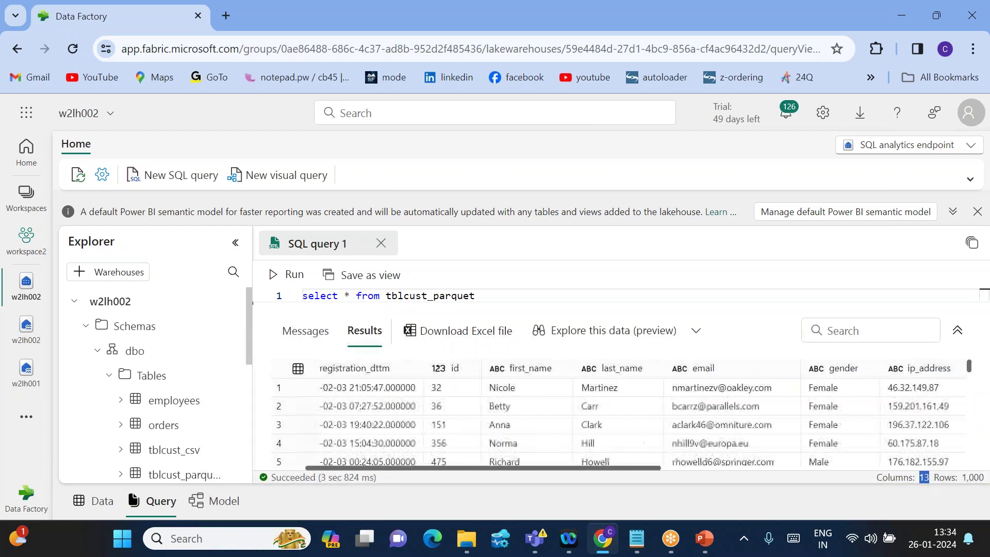
drag(972, 449, 974, 495)
click(396, 460)
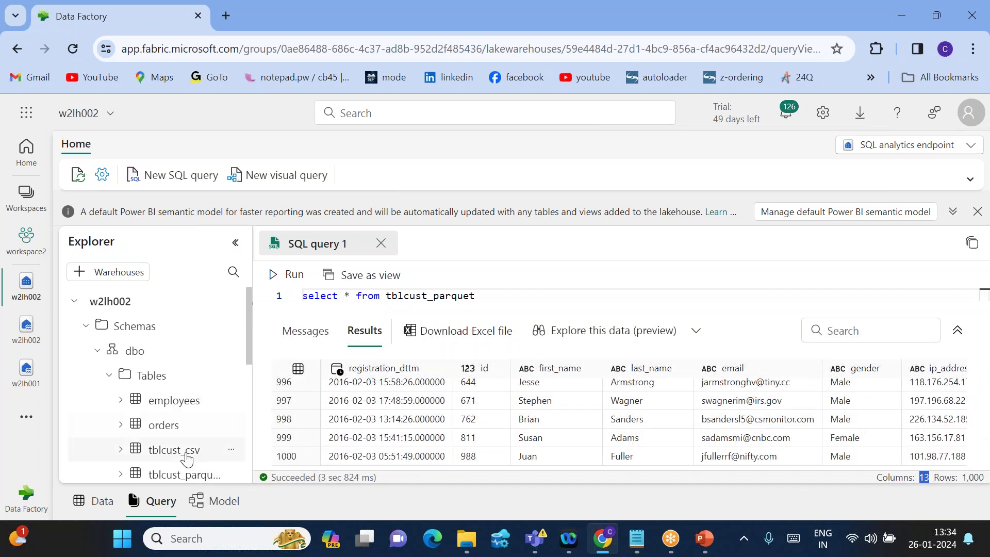
scroll(185, 454, down, 3)
scroll(166, 316, up, 3)
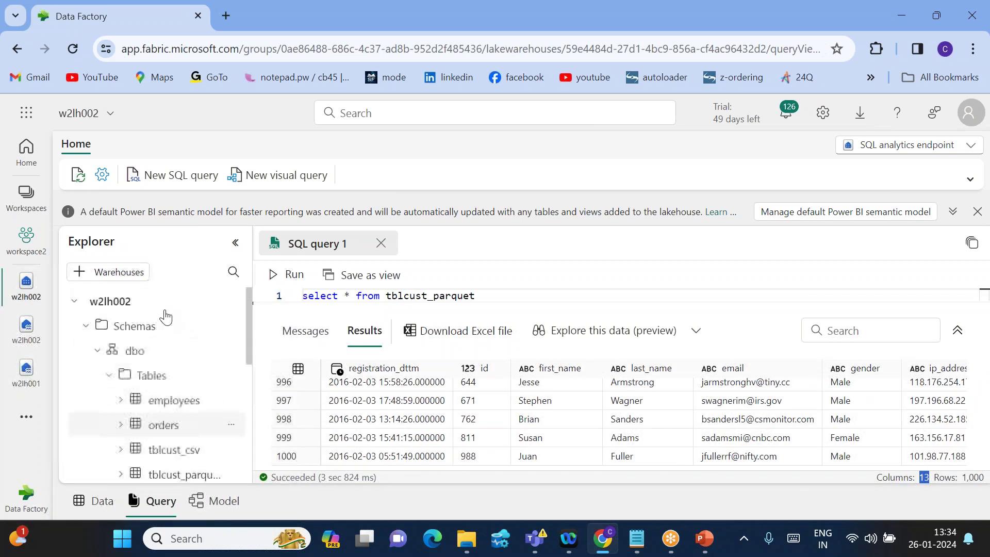
Step: Return to lakehouse w2lh002 and preview the data of the employees and tblcust_parquet shortcut tables
click(29, 335)
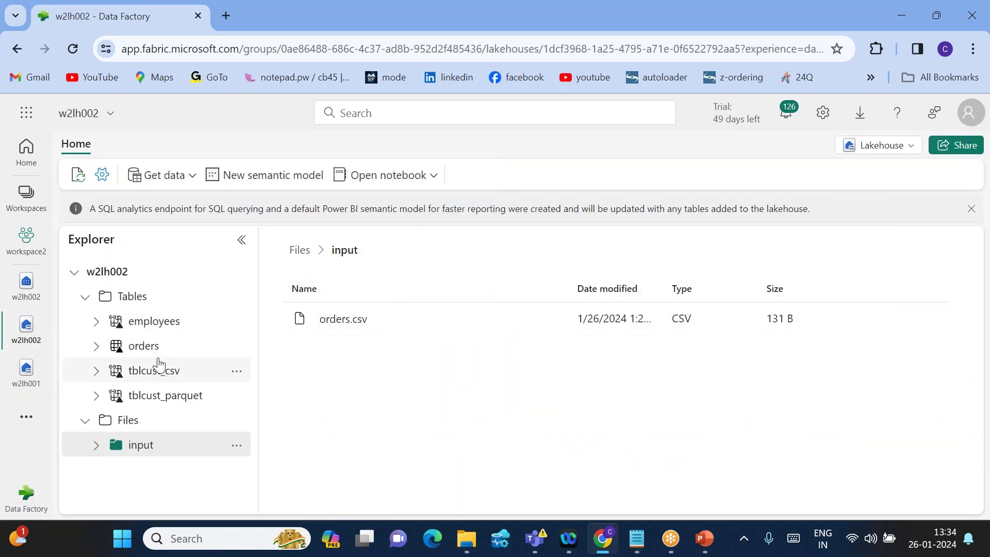
click(141, 325)
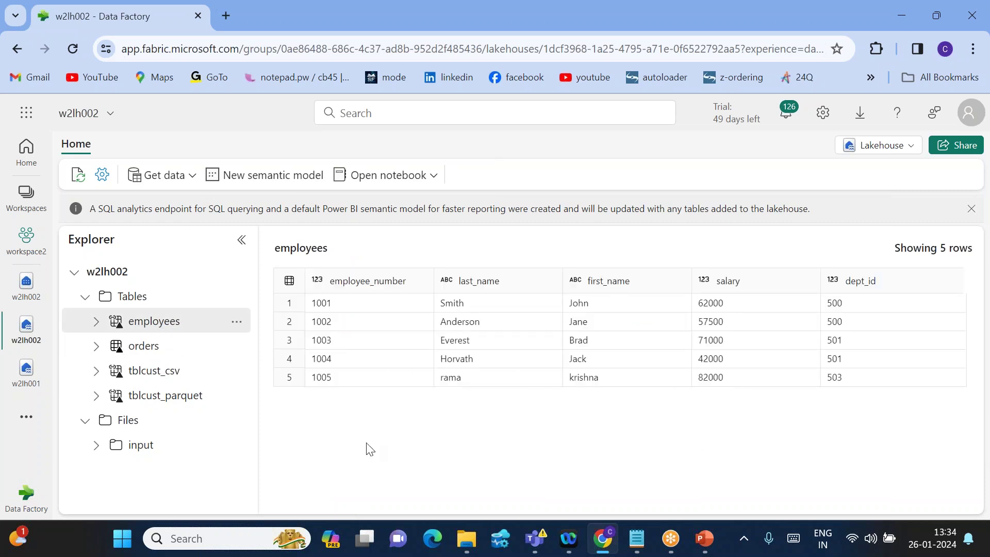
click(178, 396)
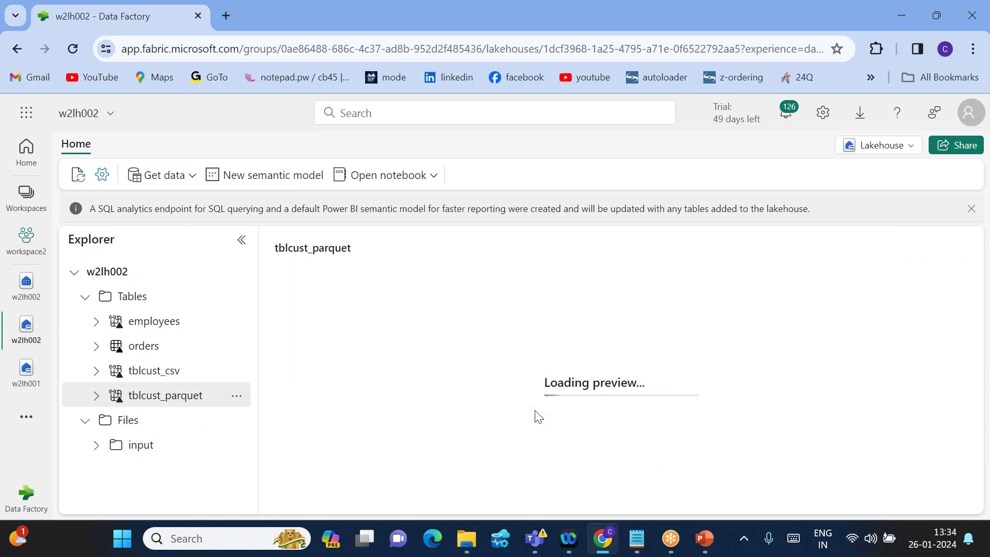
scroll(518, 350, down, 1)
scroll(519, 351, up, 1)
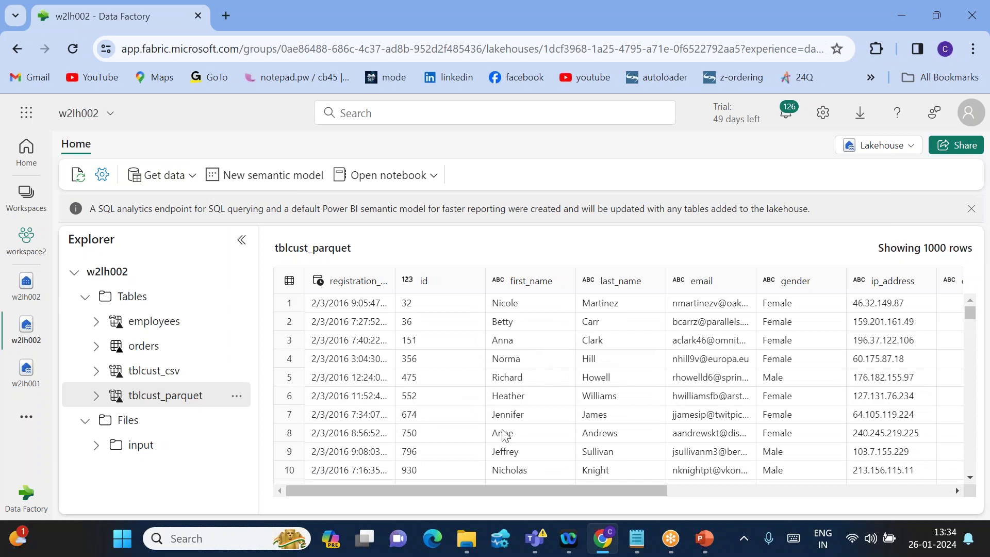
scroll(505, 435, down, 1)
scroll(505, 434, up, 1)
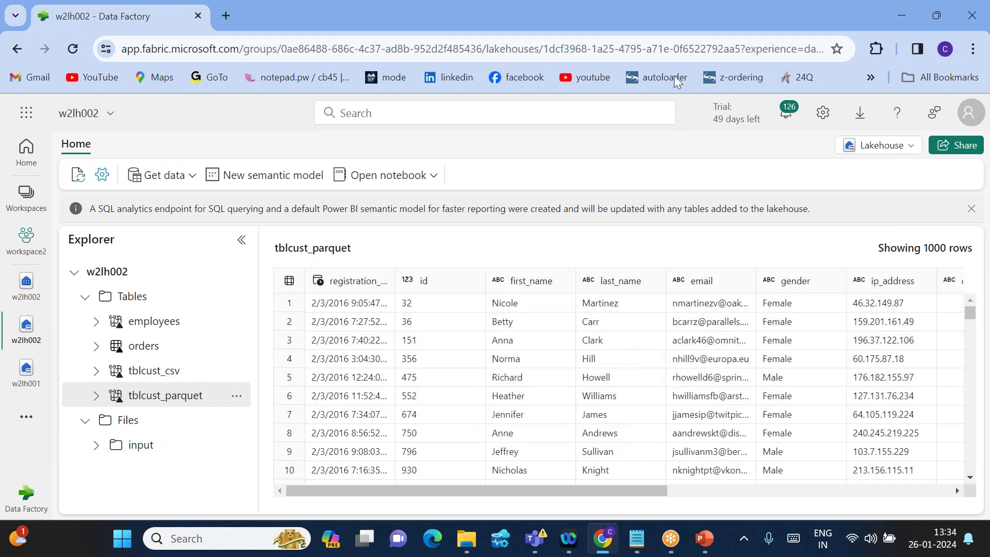